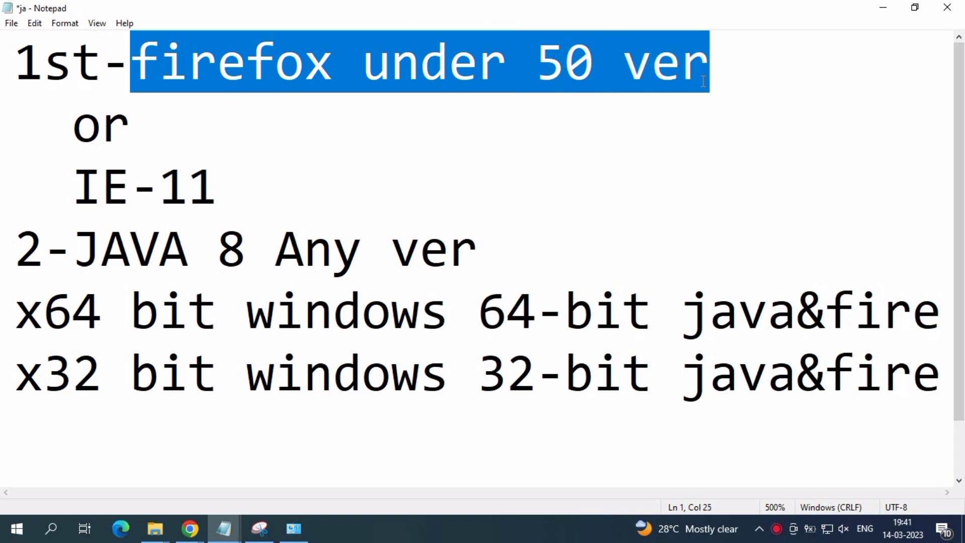
- Change the numbering in front of the JAVA 8 line from "2-" to "2nd-"
{"action": "left_click_drag", "start_coordinate": [73, 126], "coordinate": [132, 128]}
{"action": "left_click_drag", "start_coordinate": [73, 186], "coordinate": [242, 190]}
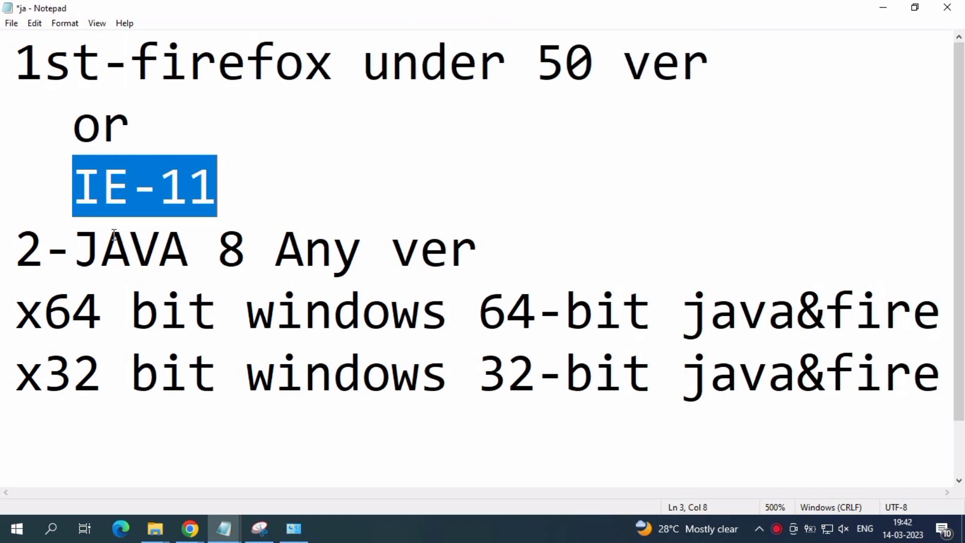
{"action": "left_click", "coordinate": [70, 246]}
{"action": "left_click_drag", "start_coordinate": [18, 252], "coordinate": [55, 257]}
{"action": "left_click", "coordinate": [55, 257]}
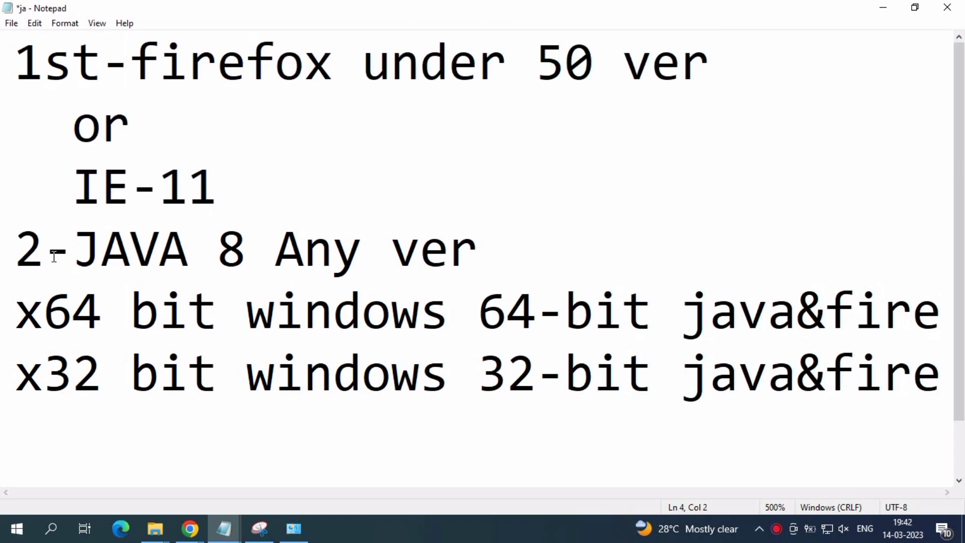
{"action": "type", "text": "nd"}
- Extend the JAVA 8 line by adding "old or update" after "Any ver"
{"action": "left_click_drag", "start_coordinate": [127, 249], "coordinate": [536, 244]}
{"action": "left_click", "coordinate": [551, 240]}
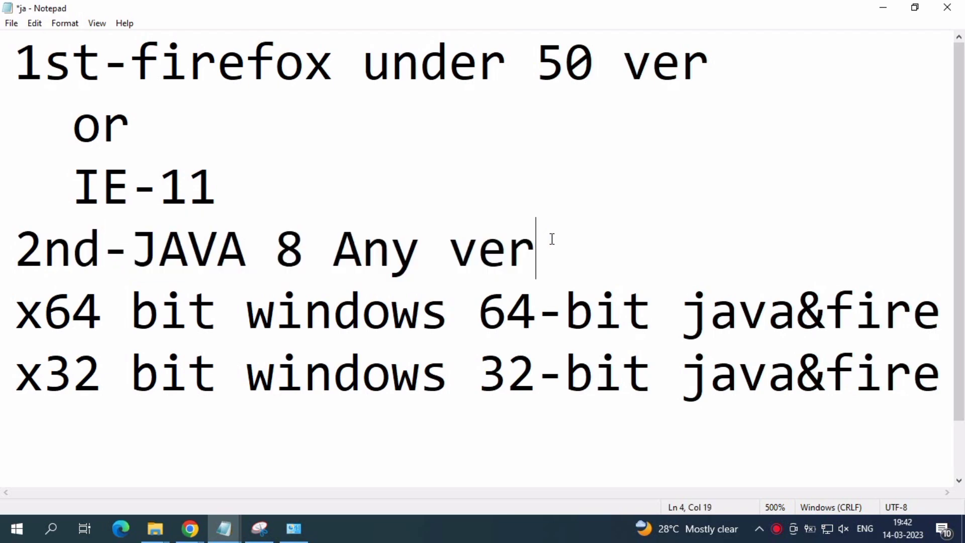
{"action": "type", "text": "old "}
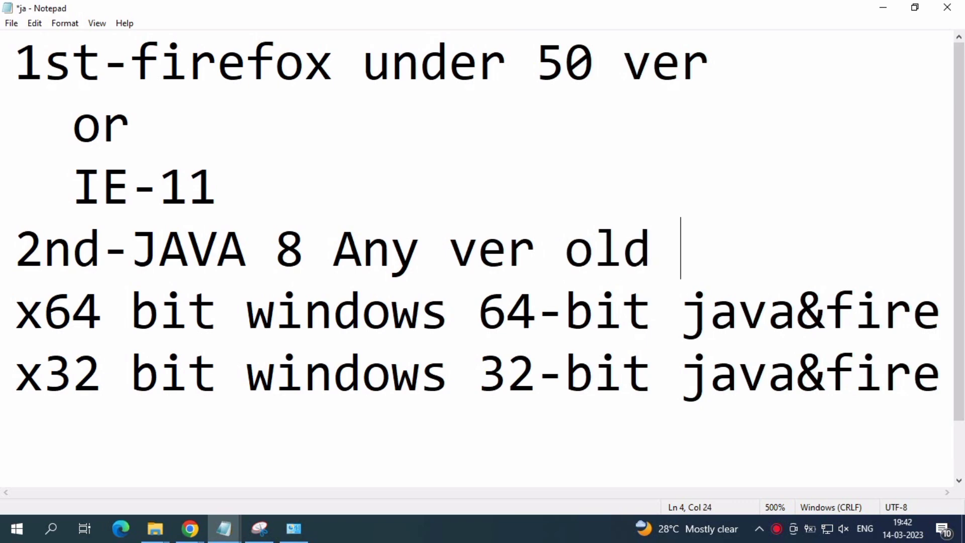
{"action": "type", "text": "or upda"}
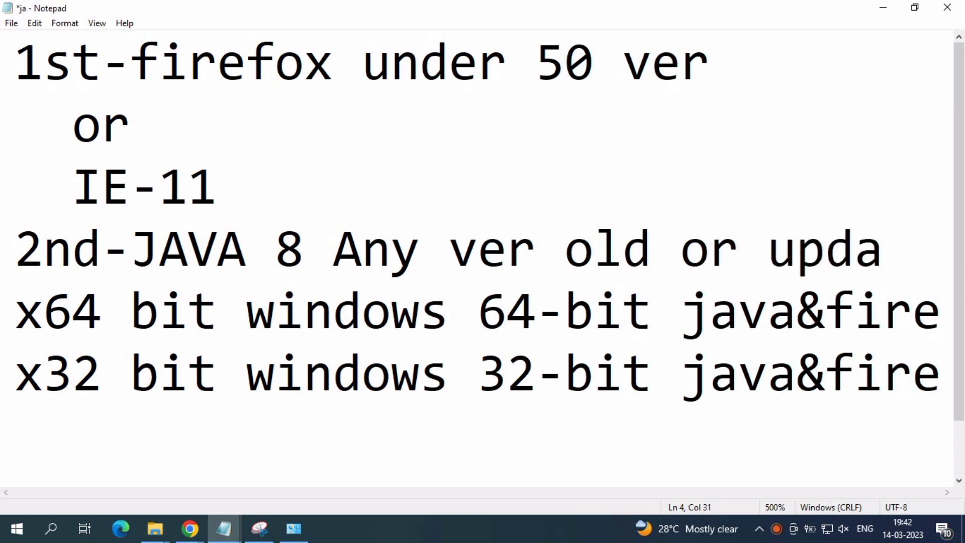
{"action": "key", "text": "BackSpace"}
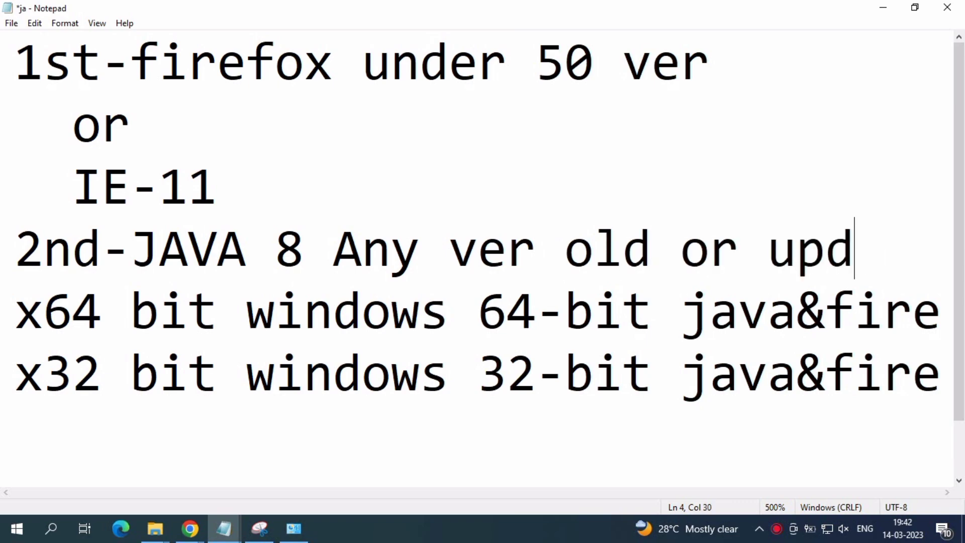
{"action": "type", "text": "ate"}
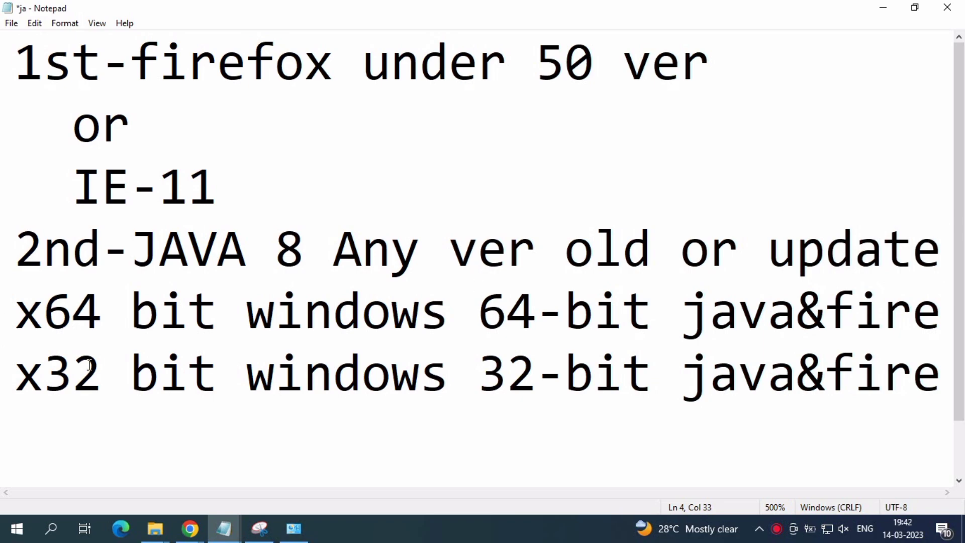
- Add a new line reading "subscribe this chanel" below the x32 bit windows line
{"action": "left_click_drag", "start_coordinate": [16, 310], "coordinate": [938, 323]}
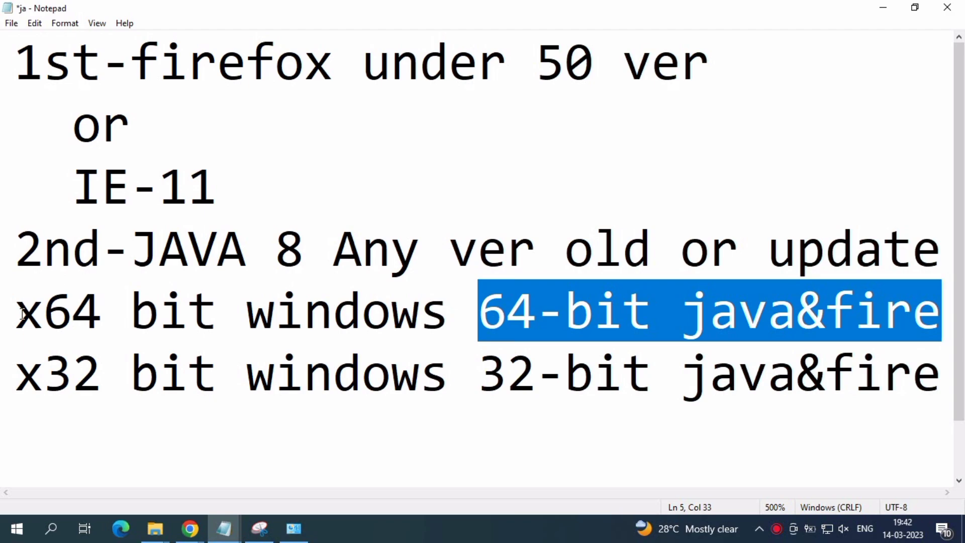
{"action": "left_click_drag", "start_coordinate": [15, 372], "coordinate": [864, 420]}
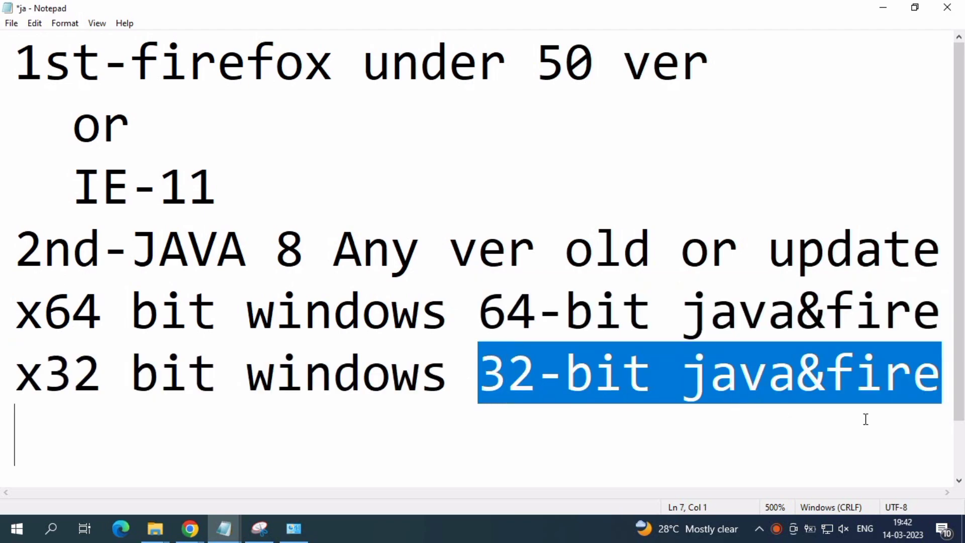
{"action": "left_click", "coordinate": [944, 374]}
{"action": "key", "text": "Return"}
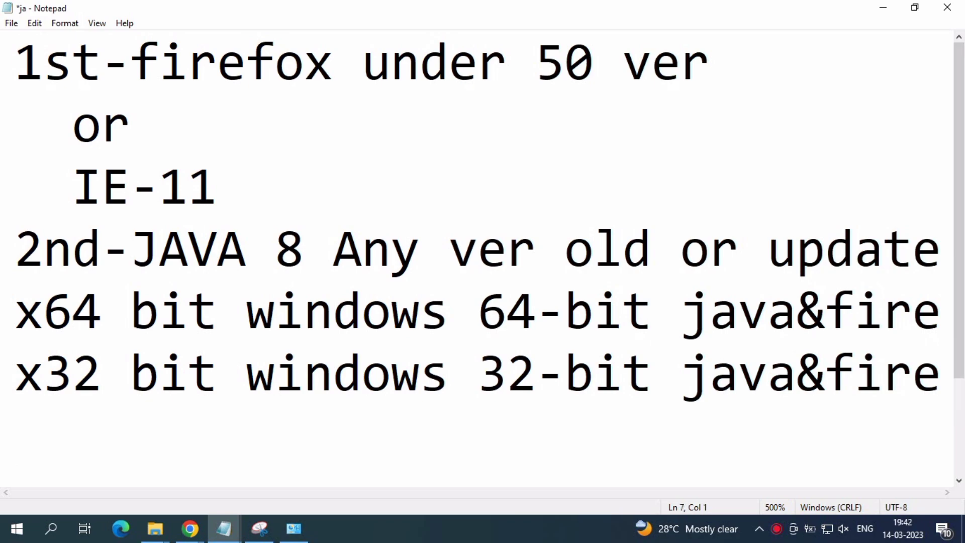
{"action": "type", "text": "subscr"}
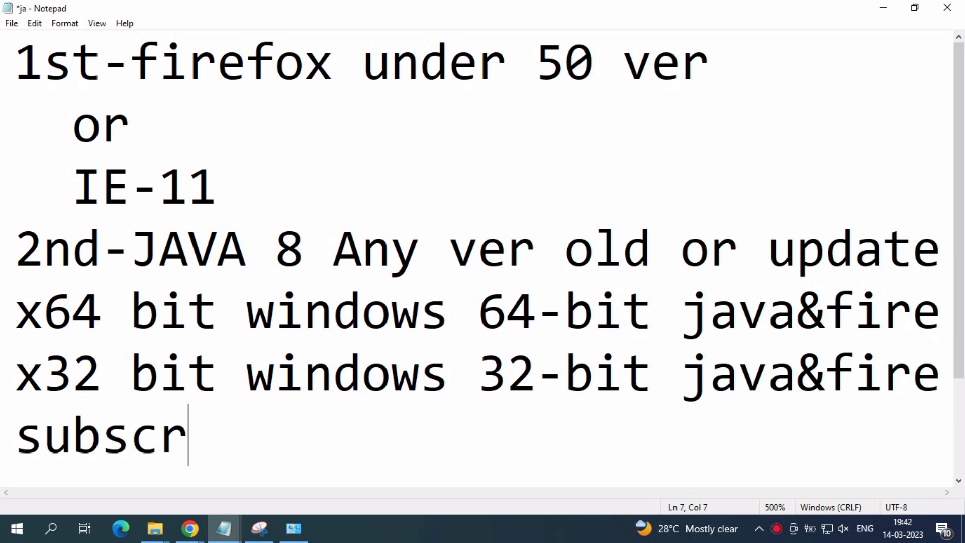
{"action": "type", "text": "ibe th"}
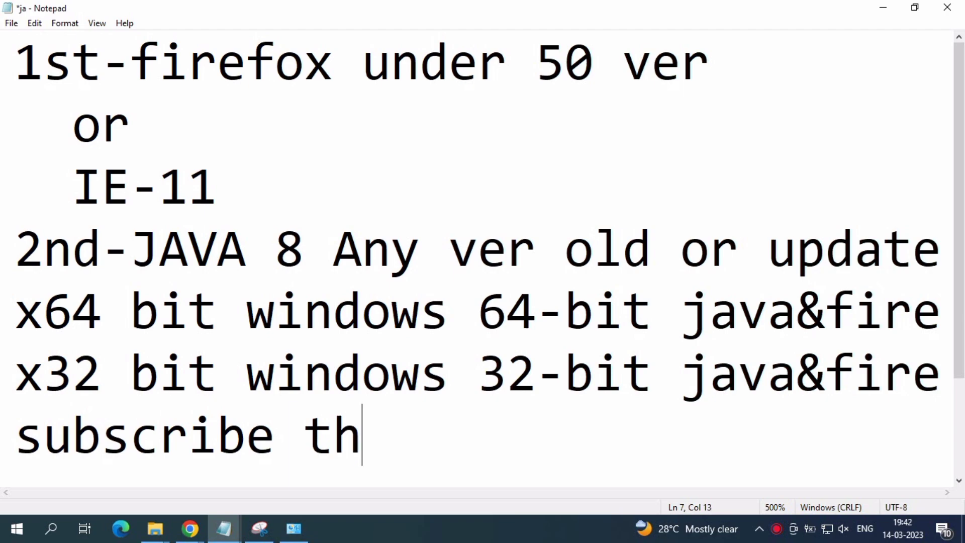
{"action": "type", "text": "is cj"}
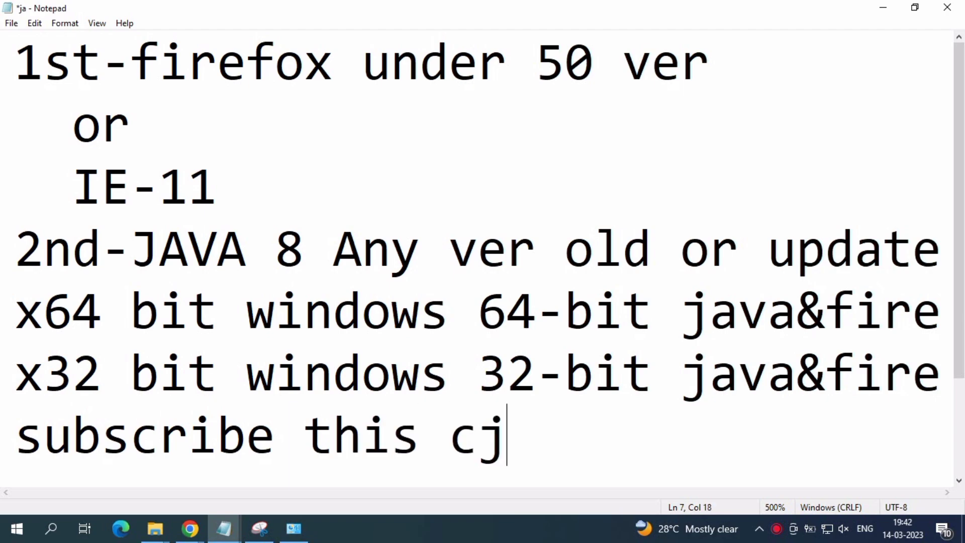
{"action": "key", "text": "BackSpace"}
{"action": "type", "text": "hanel"}
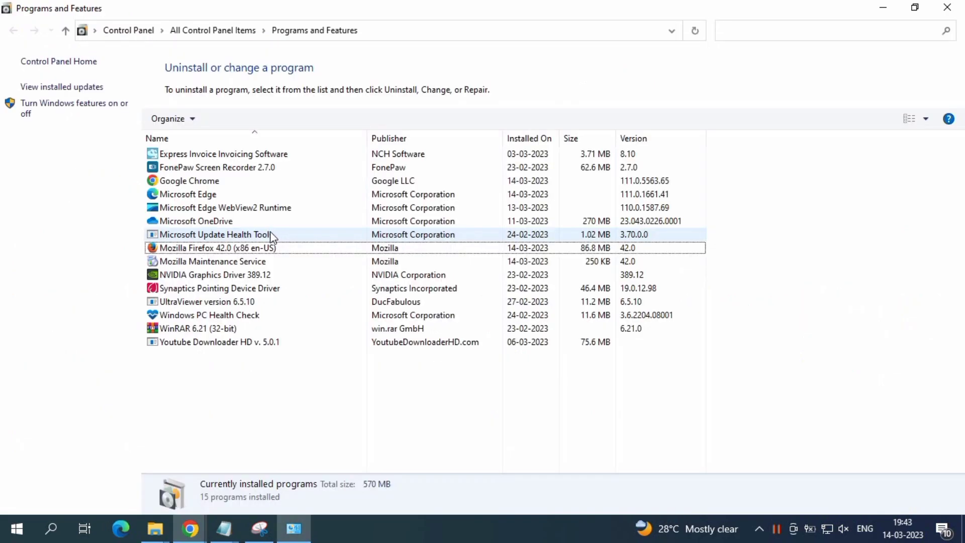
- Minimise the installed programs window and refresh the desktop
{"action": "left_click", "coordinate": [269, 250]}
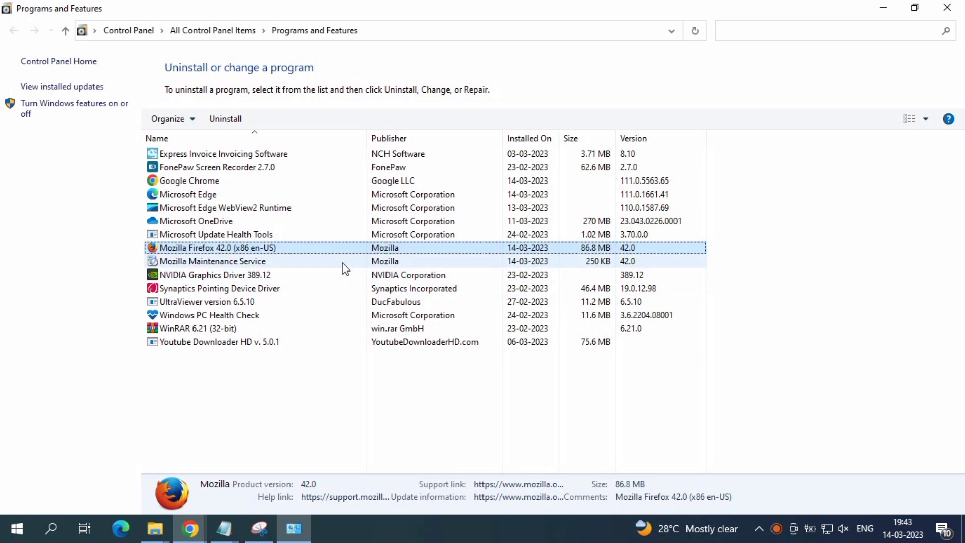
{"action": "left_click", "coordinate": [883, 7]}
{"action": "right_click", "coordinate": [701, 132]}
{"action": "left_click", "coordinate": [698, 143]}
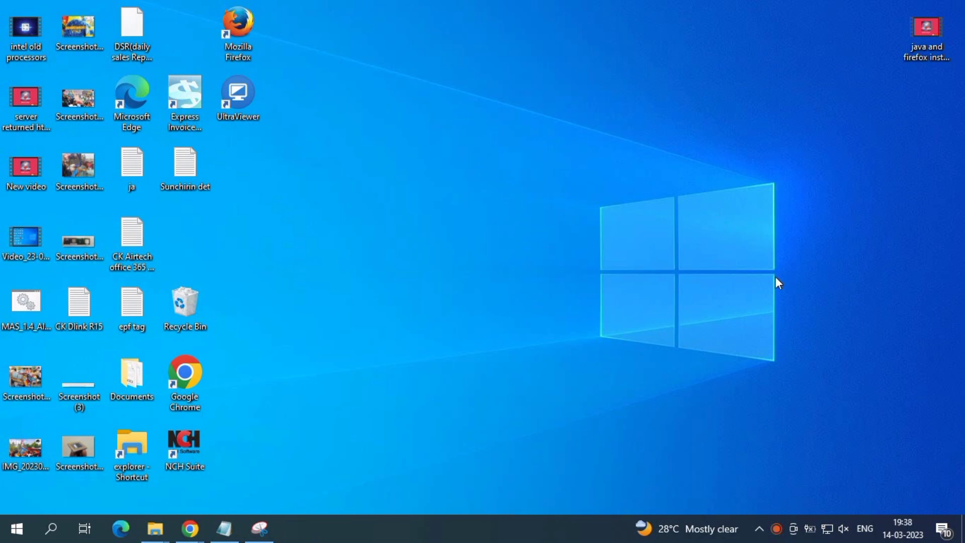
{"action": "right_click", "coordinate": [592, 286]}
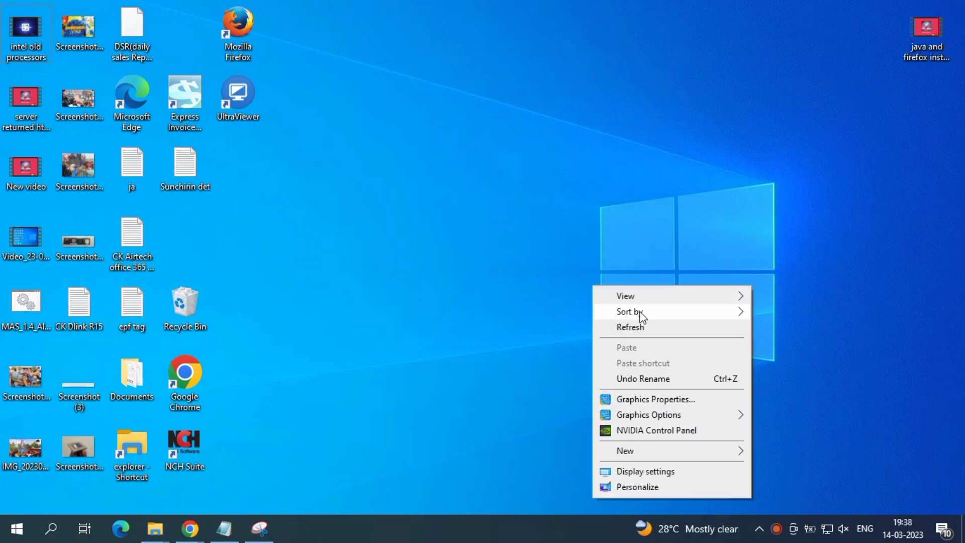
{"action": "left_click", "coordinate": [639, 332]}
- Open Programs and Features by running appwiz.cpl and uninstall Java 8 Update 361
{"action": "key", "text": "super+r"}
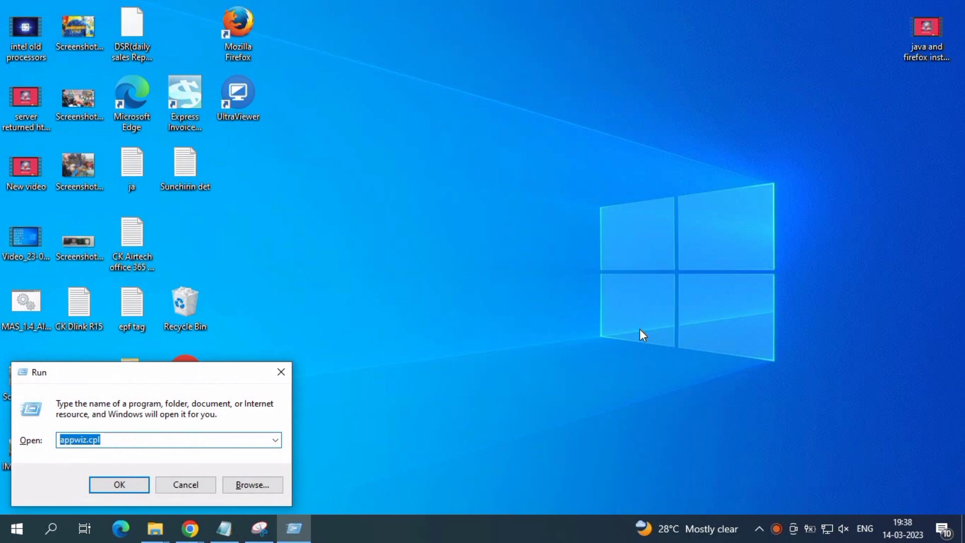
{"action": "type", "text": "appwiz.cpl"}
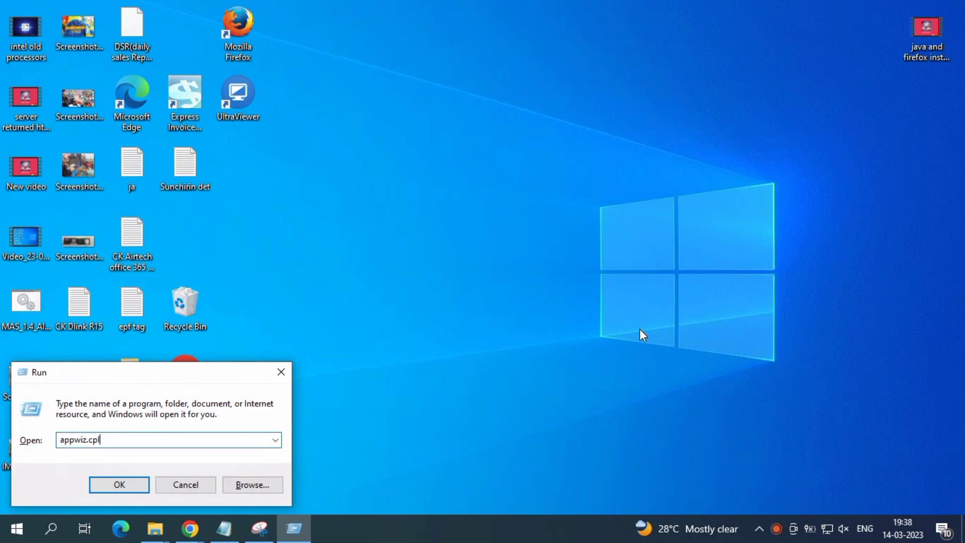
{"action": "key", "text": "Return"}
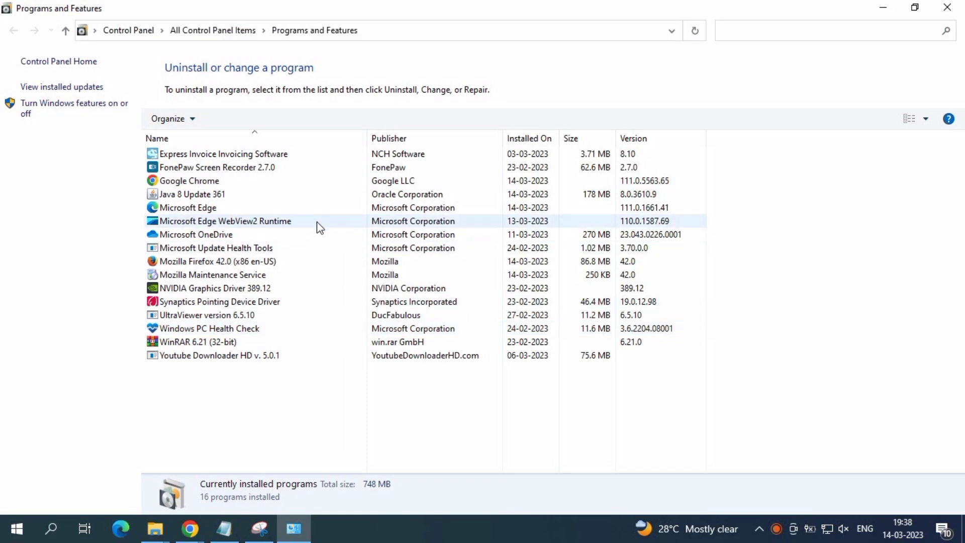
{"action": "left_click", "coordinate": [292, 194]}
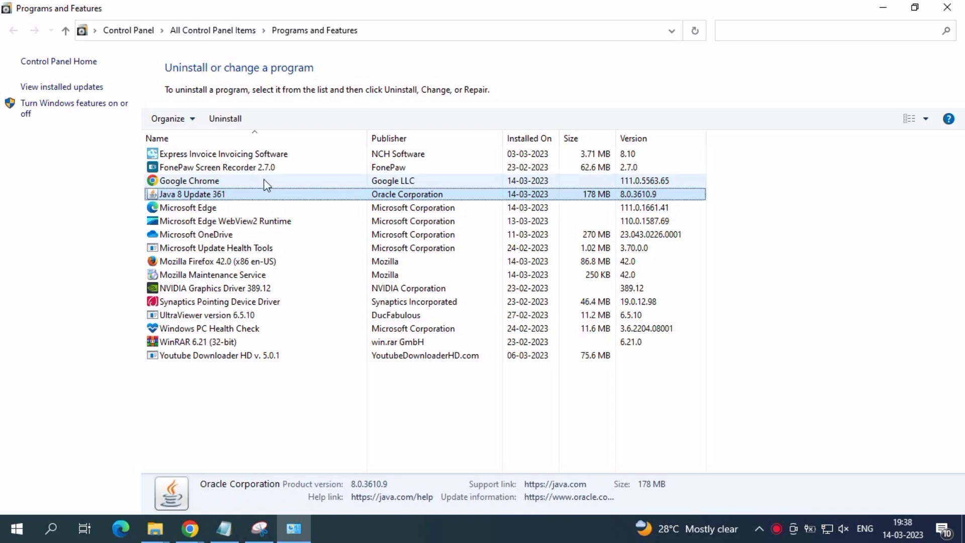
{"action": "left_click", "coordinate": [225, 121]}
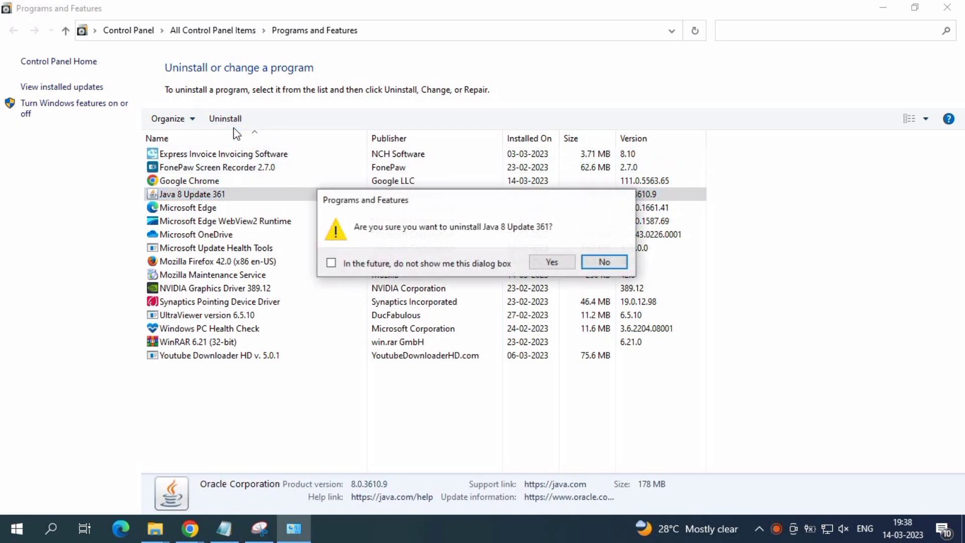
{"action": "left_click", "coordinate": [559, 260]}
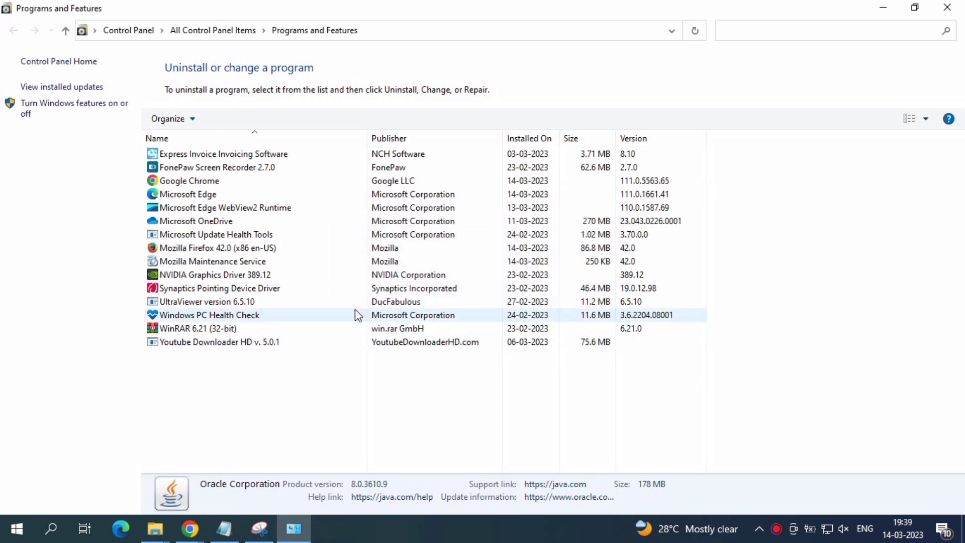
{"action": "left_click", "coordinate": [302, 248]}
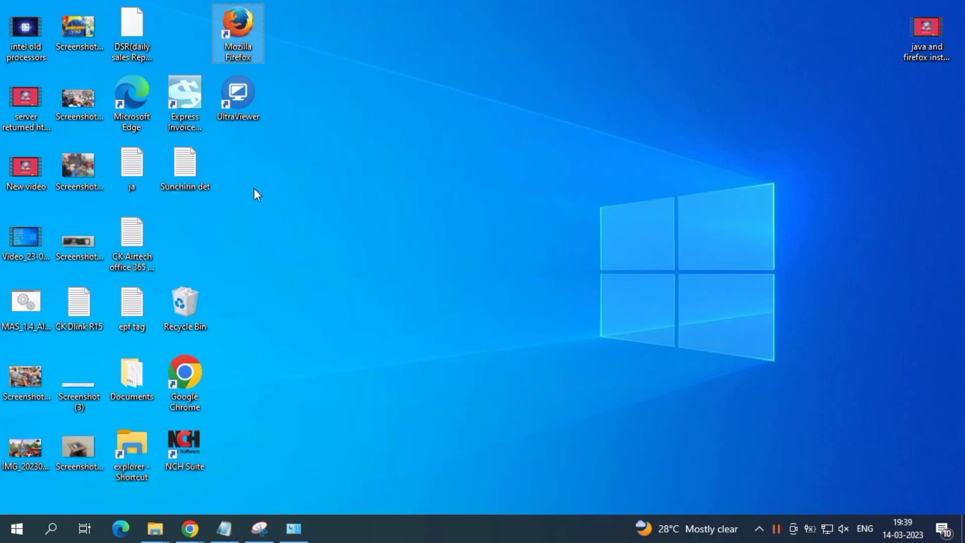
- Open a maximised Chrome incognito window and search Google for "java download"
{"action": "right_click", "coordinate": [190, 528]}
{"action": "left_click", "coordinate": [153, 398]}
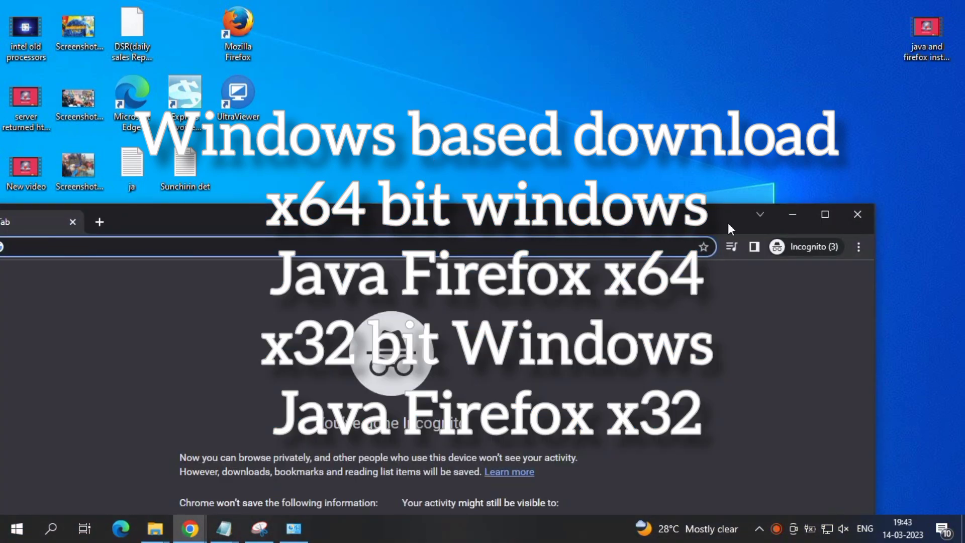
{"action": "left_click", "coordinate": [822, 215]}
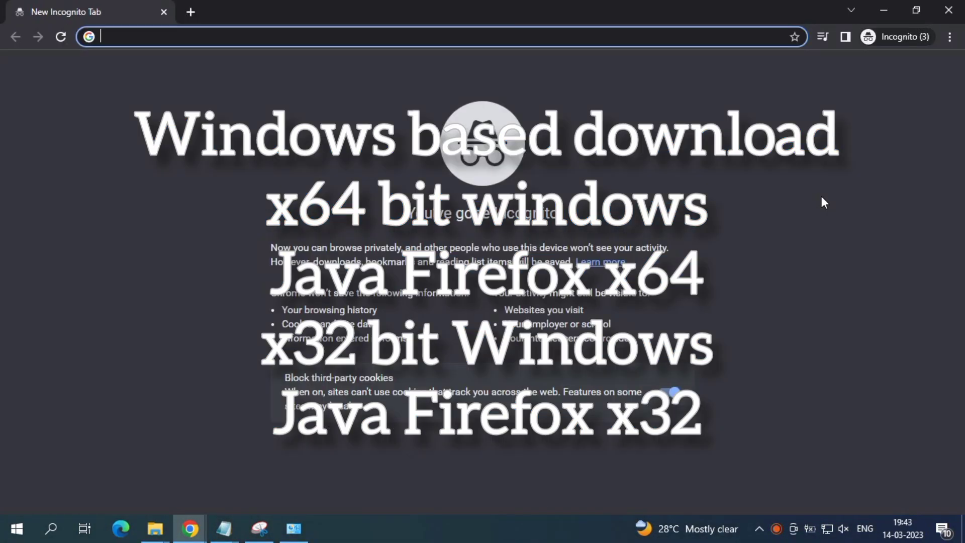
{"action": "type", "text": "java download"}
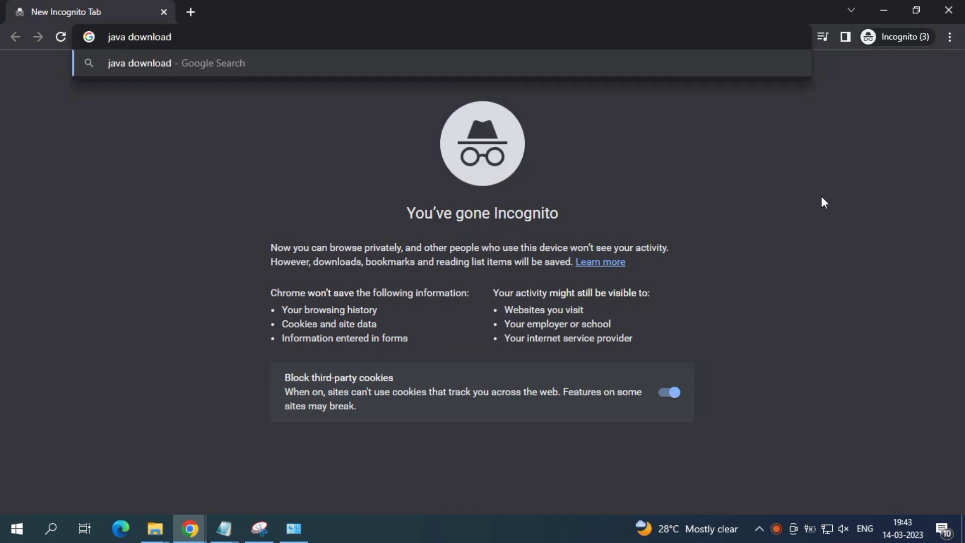
{"action": "key", "text": "Return"}
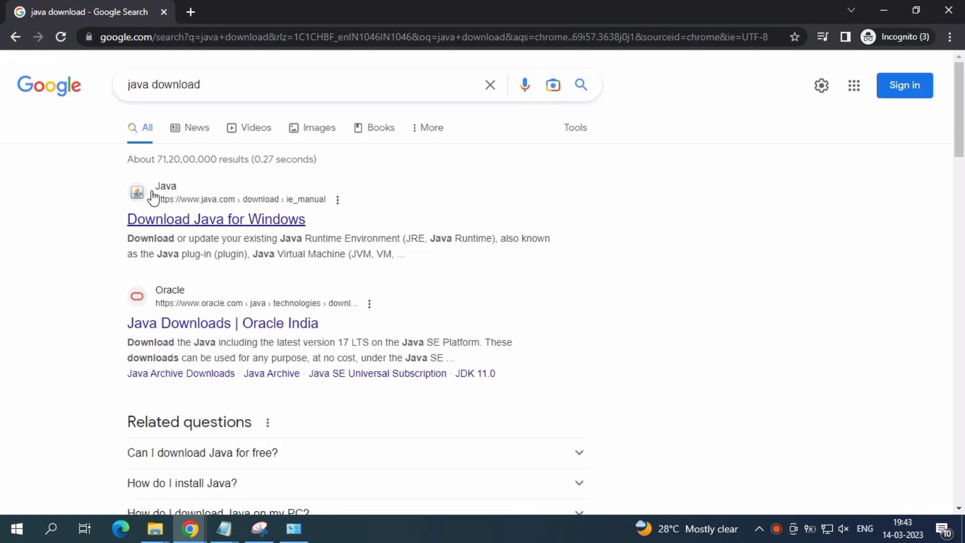
- Examine the download section of the java.com "Download Java for Windows" page and close the browser window
{"action": "left_click", "coordinate": [157, 216]}
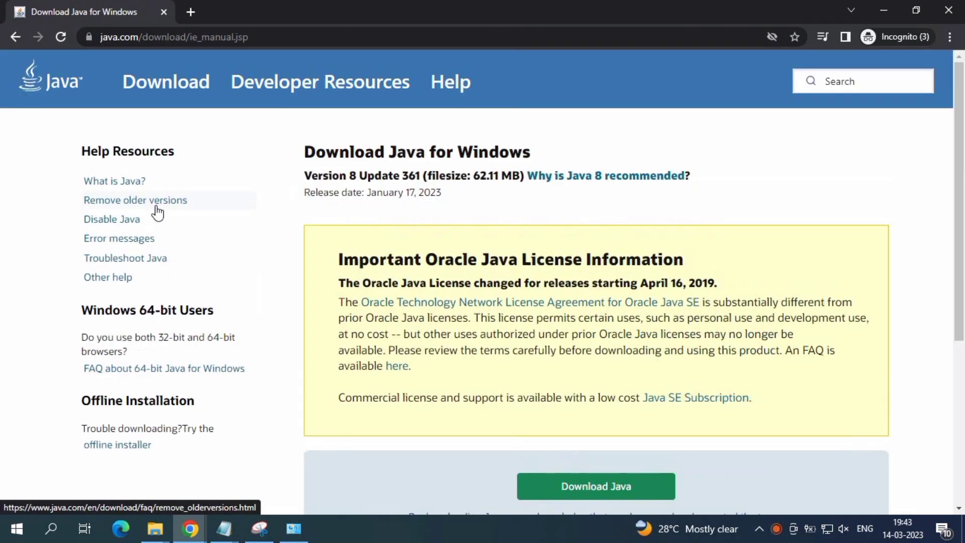
{"action": "scroll", "coordinate": [400, 257], "scroll_direction": "down", "scroll_amount": 5}
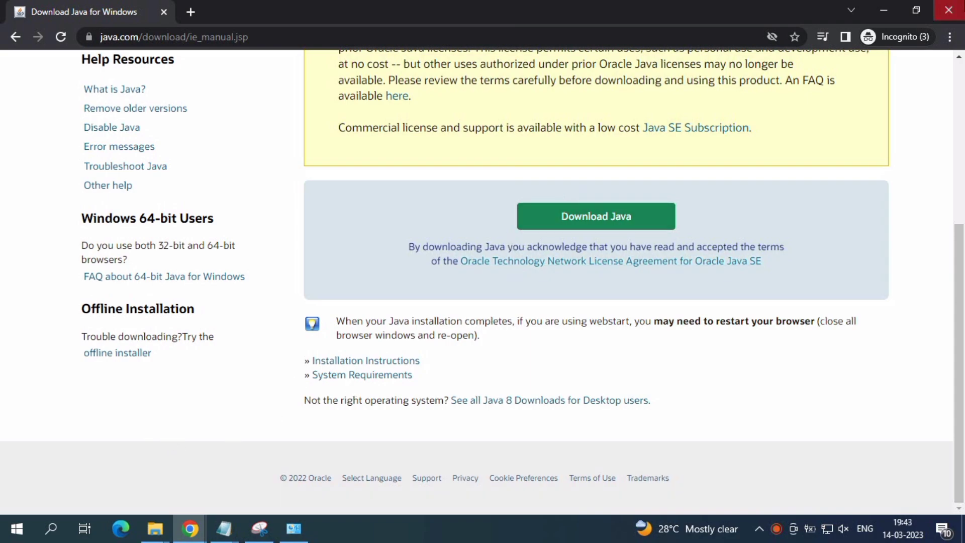
{"action": "left_click", "coordinate": [948, 10]}
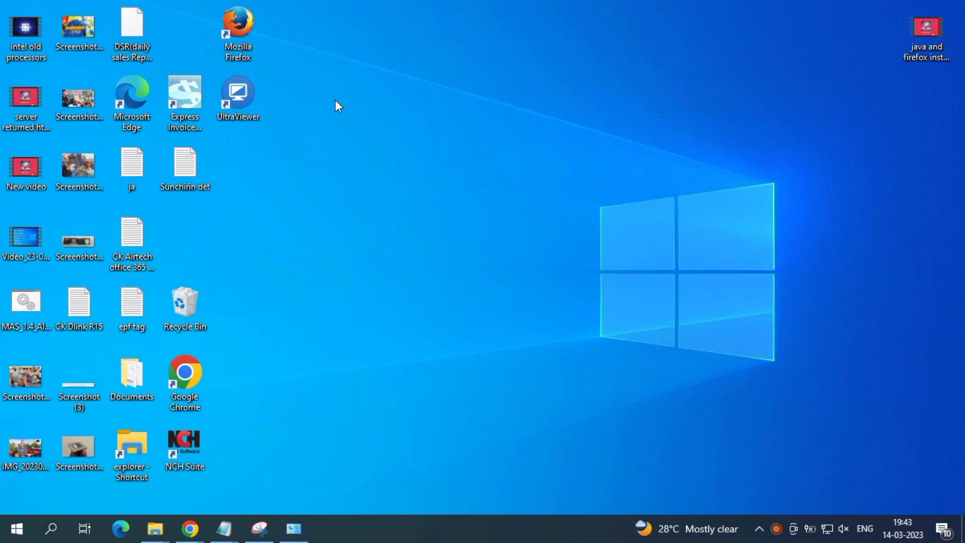
- Launch the jre-8u361-windows-i586 installer from the Downloads folder in File Explorer and minimise the folder window
{"action": "key", "text": "super+e"}
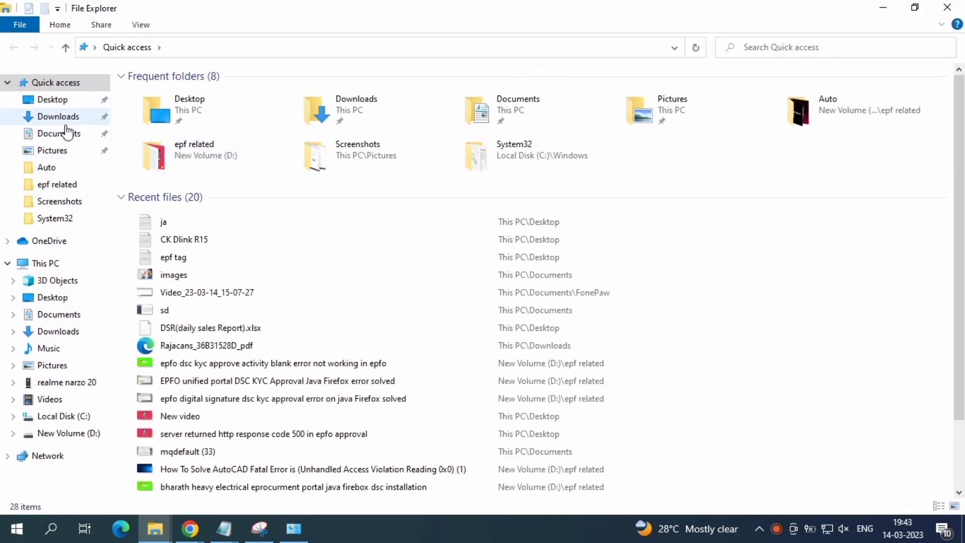
{"action": "left_click", "coordinate": [66, 121]}
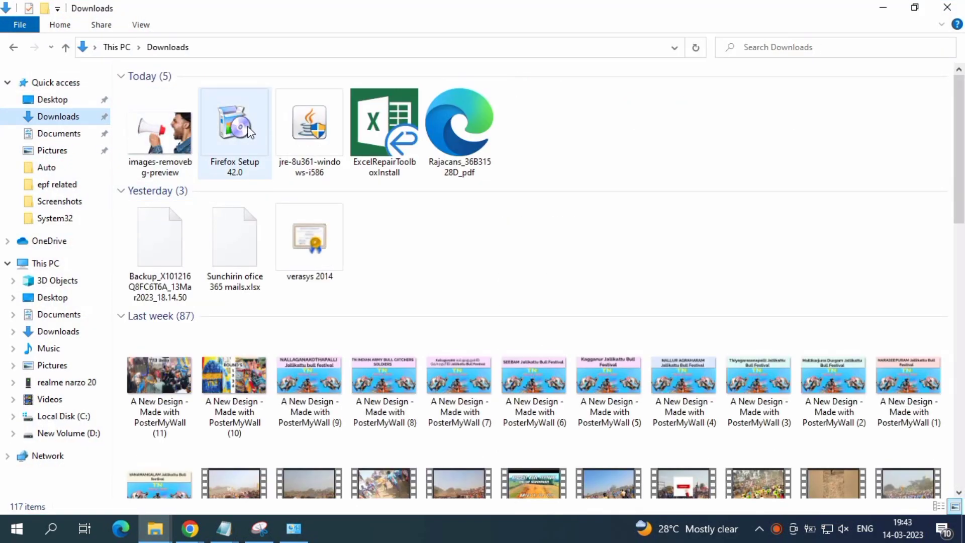
{"action": "left_click", "coordinate": [293, 116]}
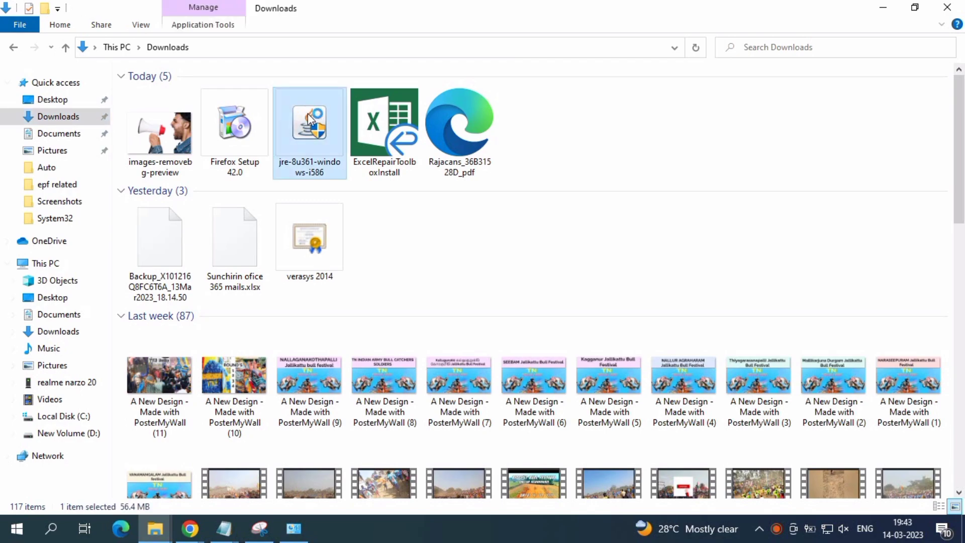
{"action": "left_click", "coordinate": [884, 7]}
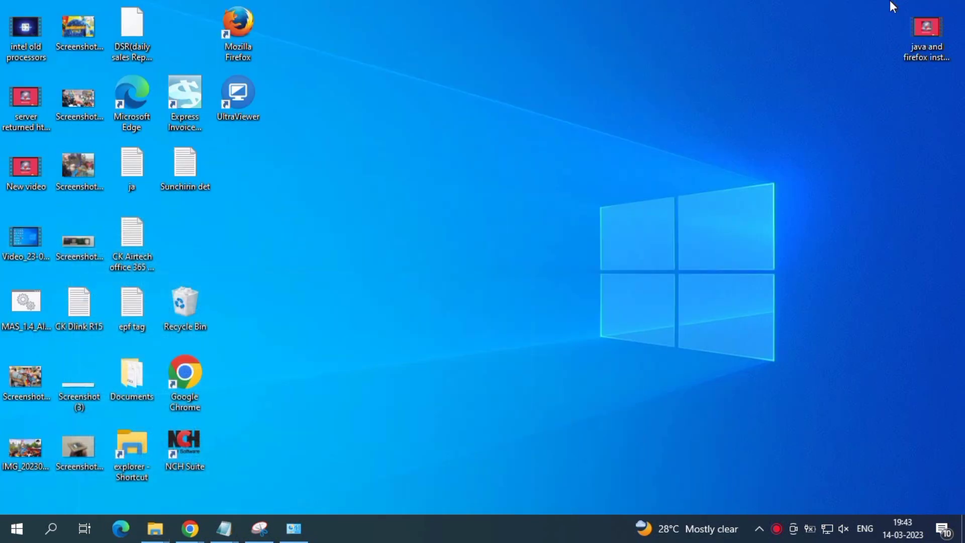
- Refresh the desktop, install Java through the open setup wizard, and close the wizard on completion
{"action": "right_click", "coordinate": [557, 176]}
{"action": "left_click", "coordinate": [614, 229]}
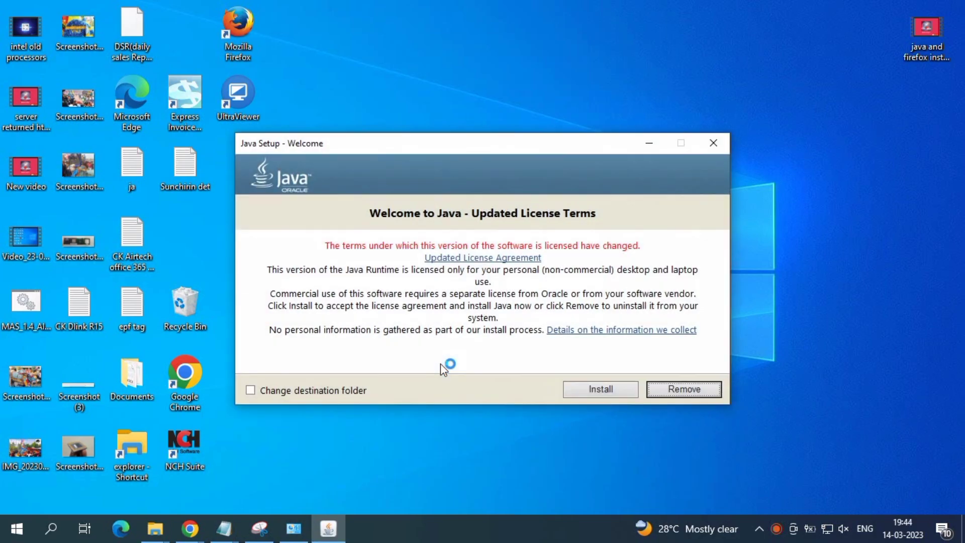
{"action": "left_click", "coordinate": [620, 387]}
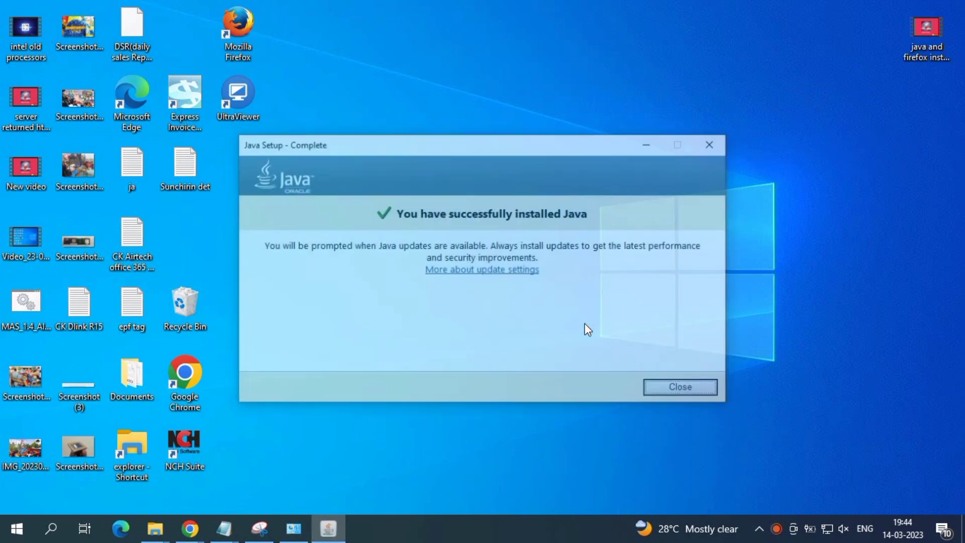
{"action": "left_click", "coordinate": [673, 396]}
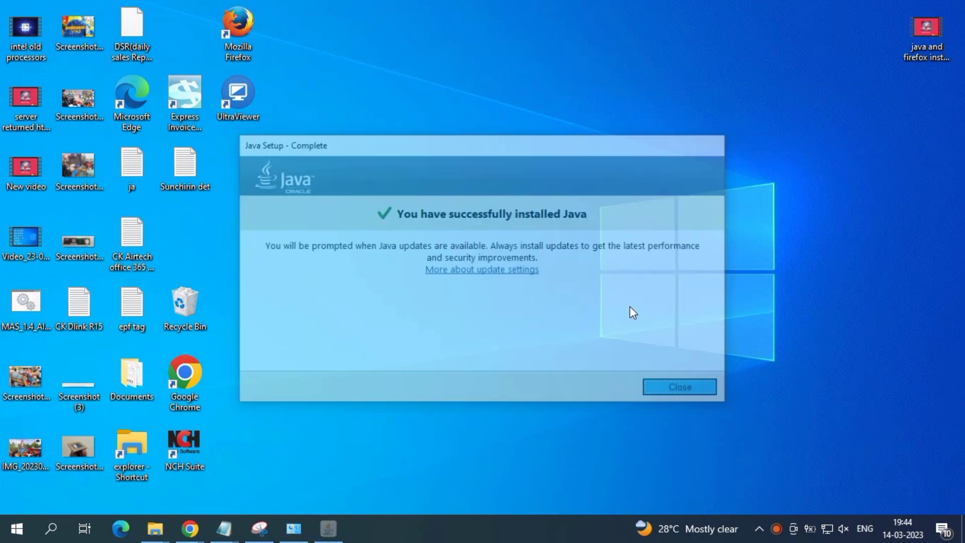
{"action": "right_click", "coordinate": [542, 178]}
{"action": "left_click", "coordinate": [574, 221]}
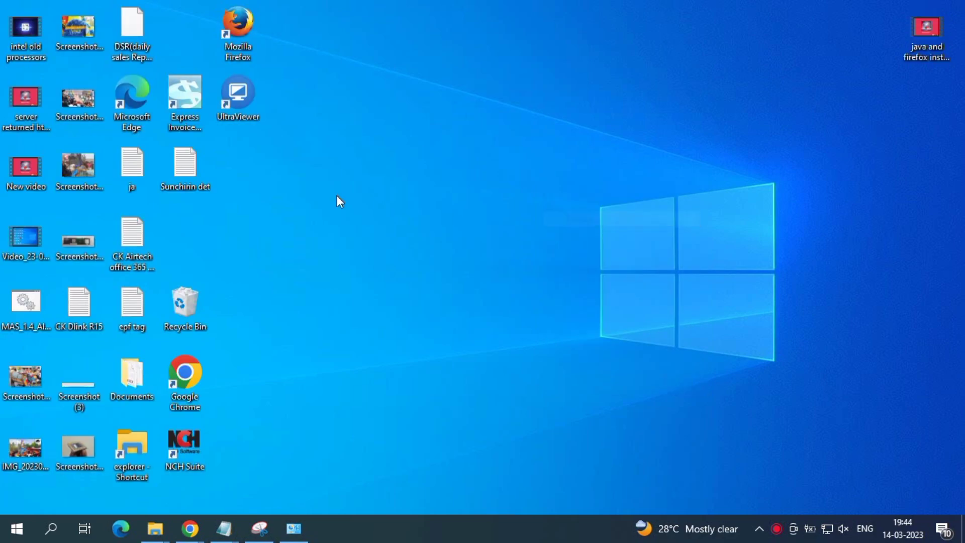
- Start Mozilla Firefox without making it the default browser and select the Java(TM) Platform plugin in the Add-ons Manager
{"action": "double_click", "coordinate": [234, 26]}
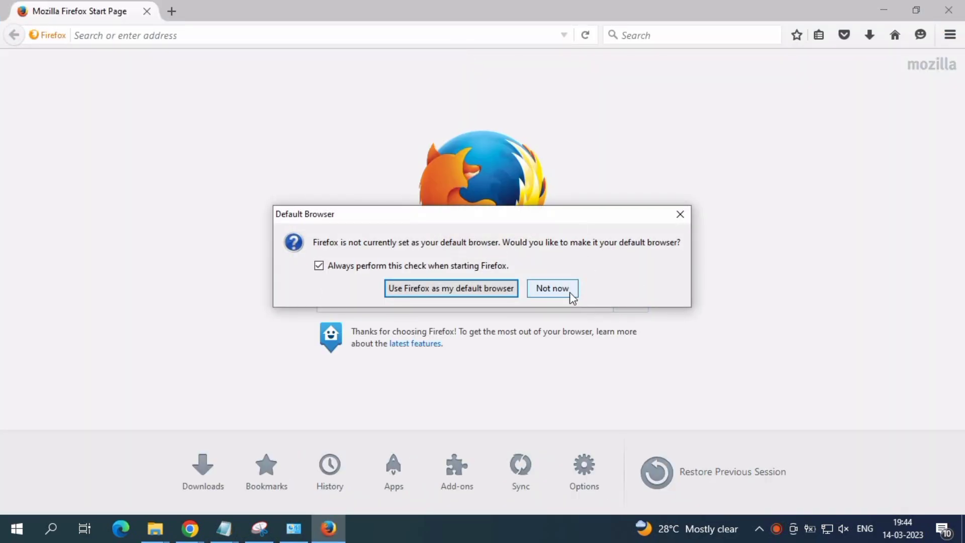
{"action": "left_click", "coordinate": [552, 289]}
{"action": "left_click", "coordinate": [947, 39]}
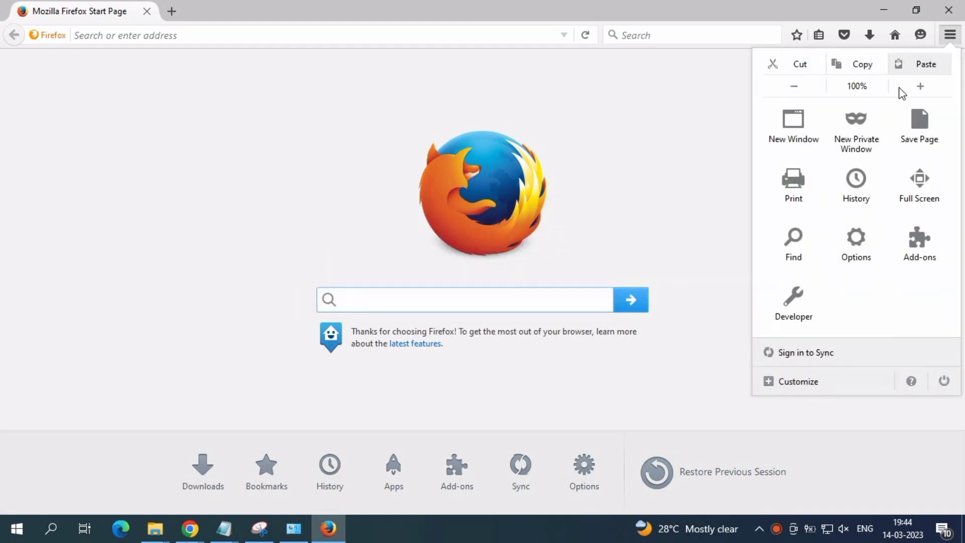
{"action": "left_click", "coordinate": [920, 242]}
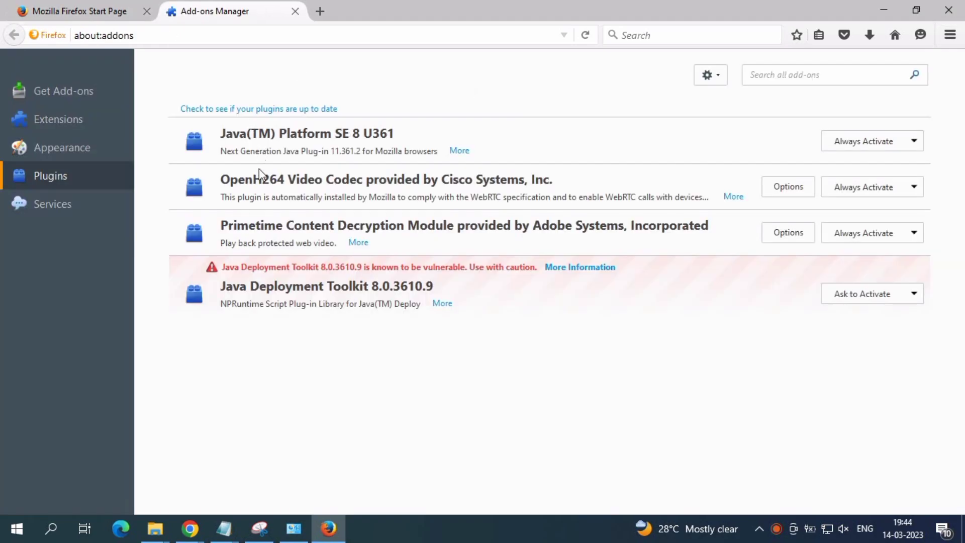
{"action": "left_click", "coordinate": [352, 135]}
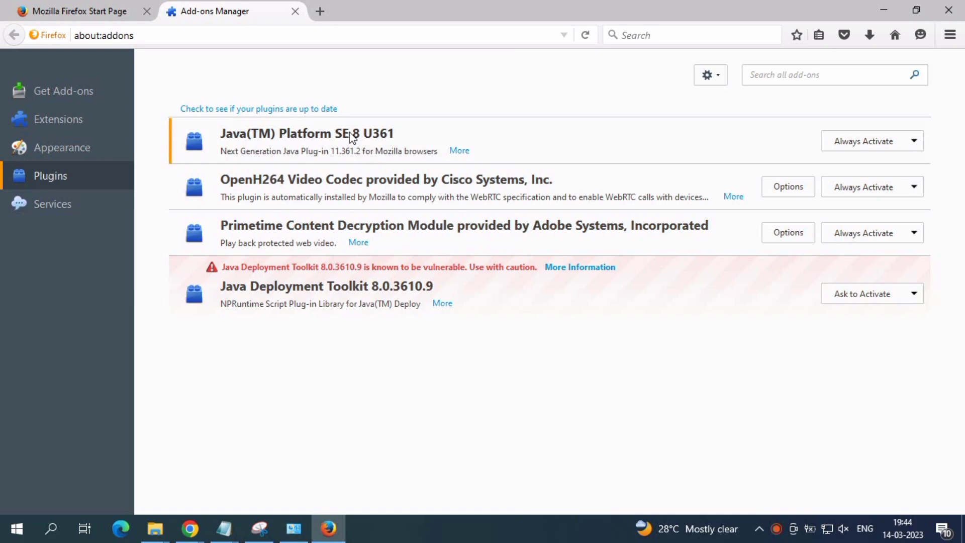
- Check the Java 8 Update 361 entry in the refreshed Programs and Features list and minimise that window
{"action": "left_click", "coordinate": [294, 528]}
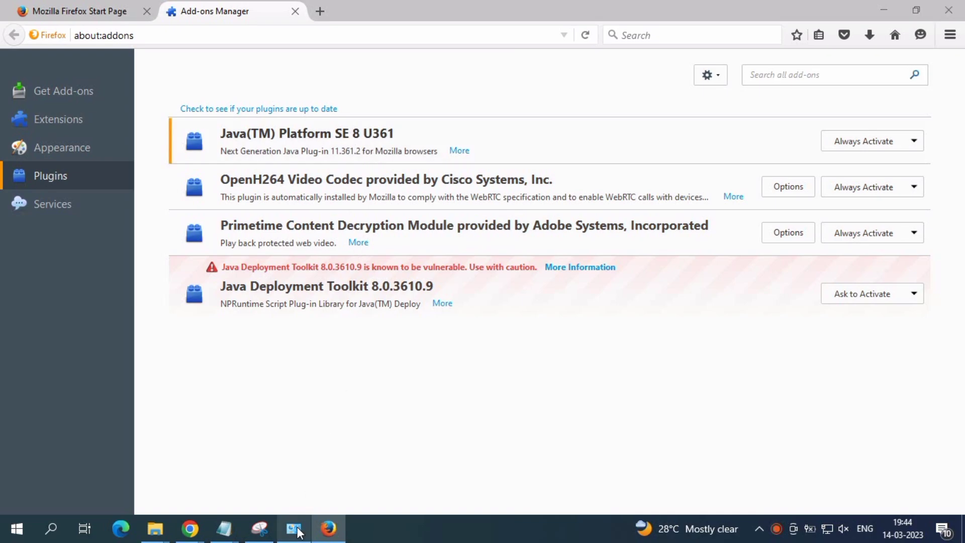
{"action": "right_click", "coordinate": [341, 428]}
{"action": "left_click", "coordinate": [396, 365]}
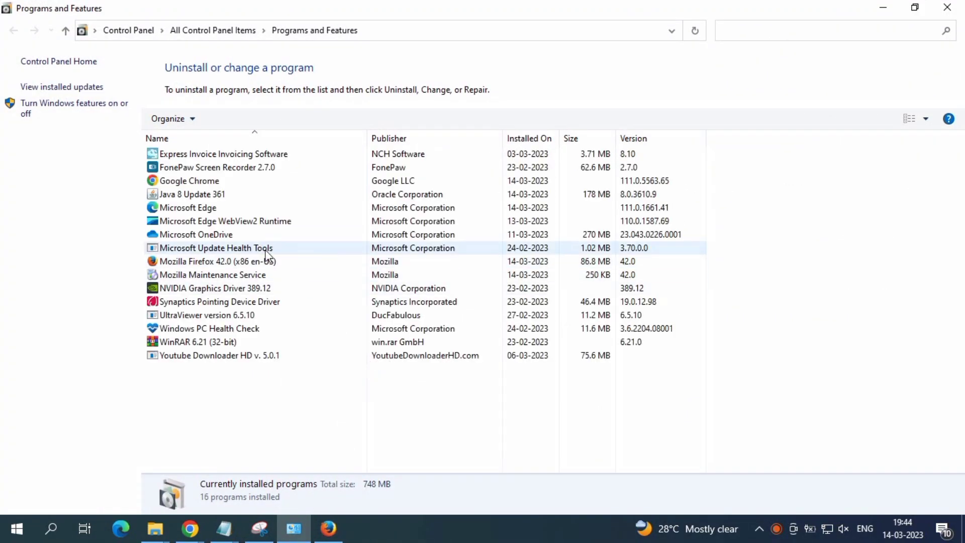
{"action": "left_click", "coordinate": [243, 204]}
{"action": "left_click", "coordinate": [212, 196]}
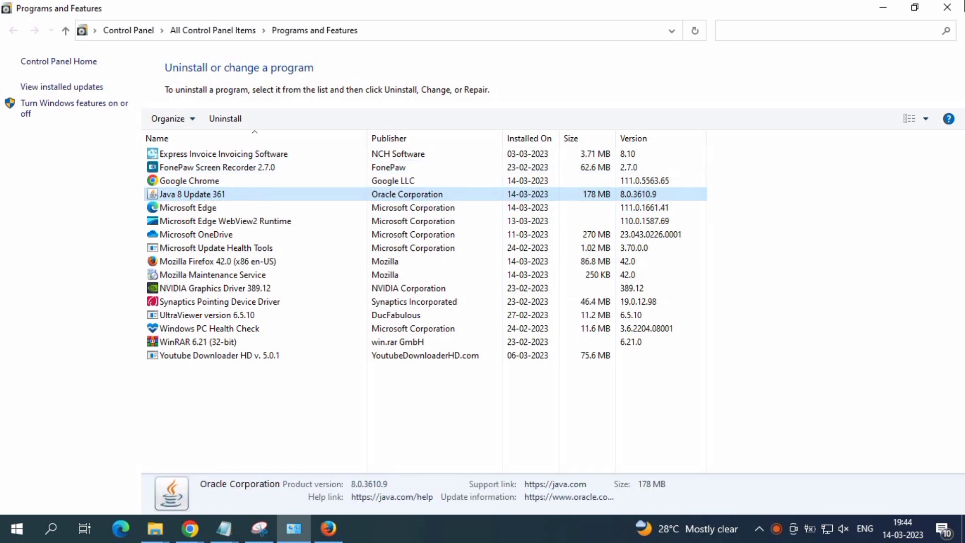
{"action": "left_click", "coordinate": [883, 8]}
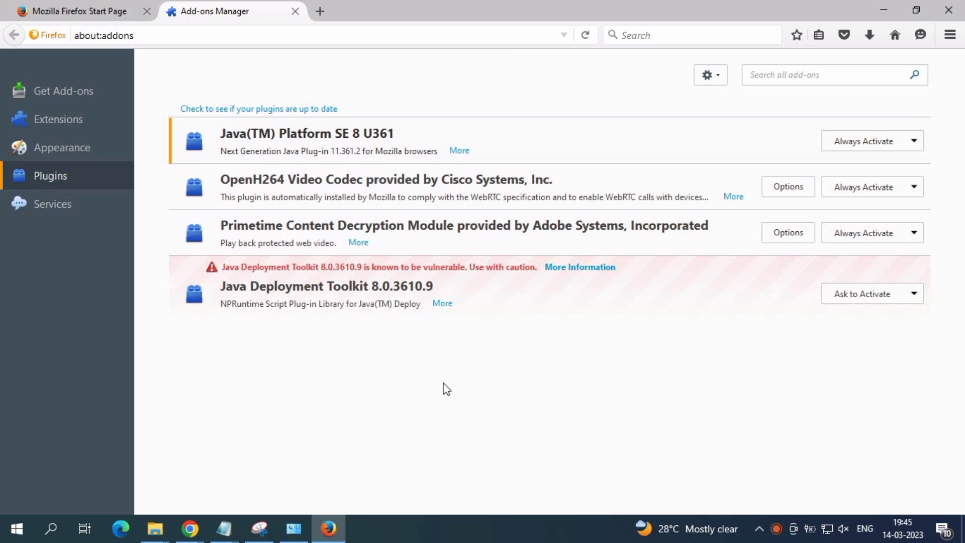
- Search for "unified portal" in a new Firefox tab and open the EPFO Unified Portal employer site
{"action": "left_click", "coordinate": [319, 12]}
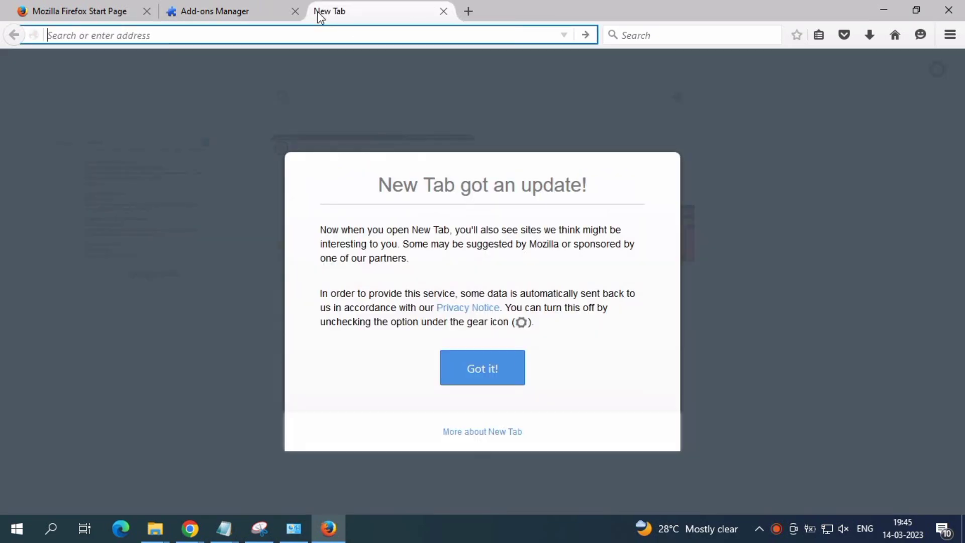
{"action": "type", "text": "u"}
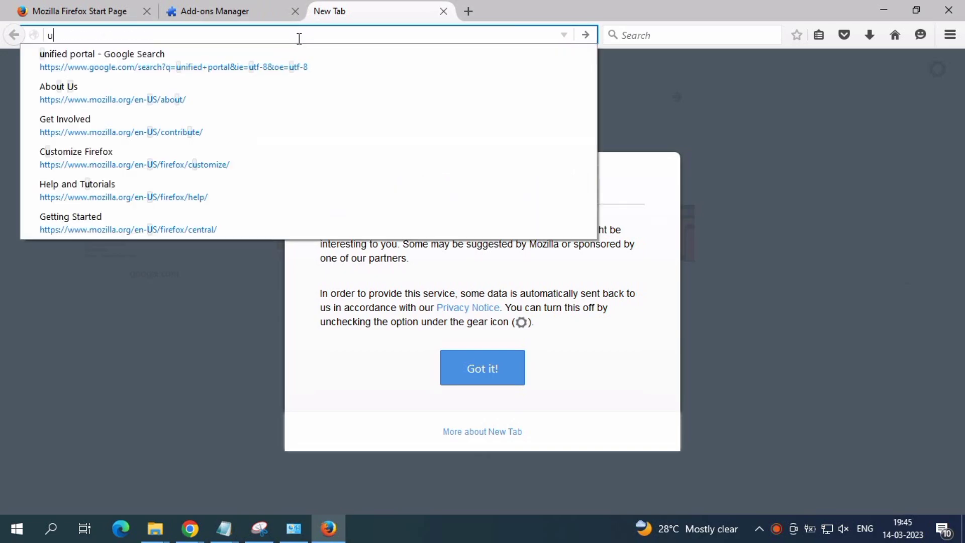
{"action": "type", "text": "nified"}
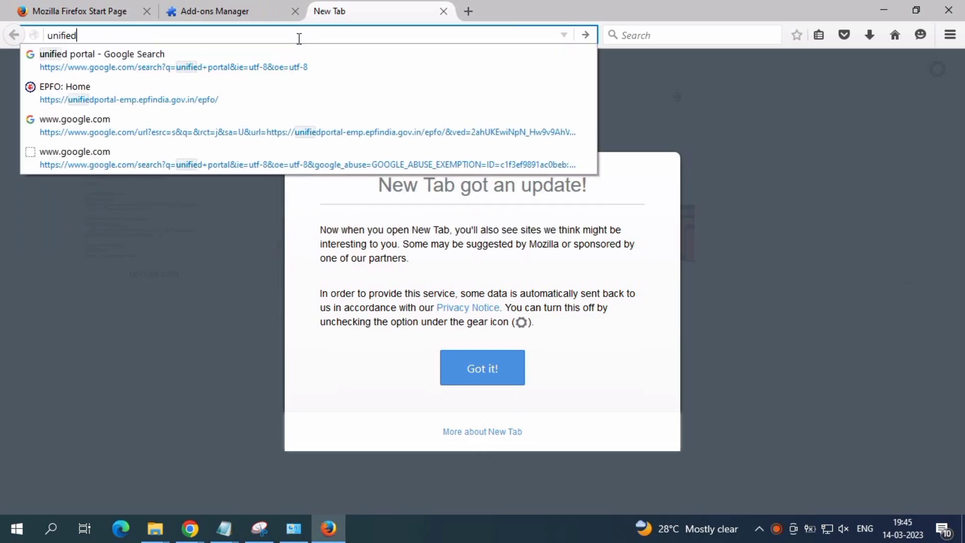
{"action": "type", "text": " portal"}
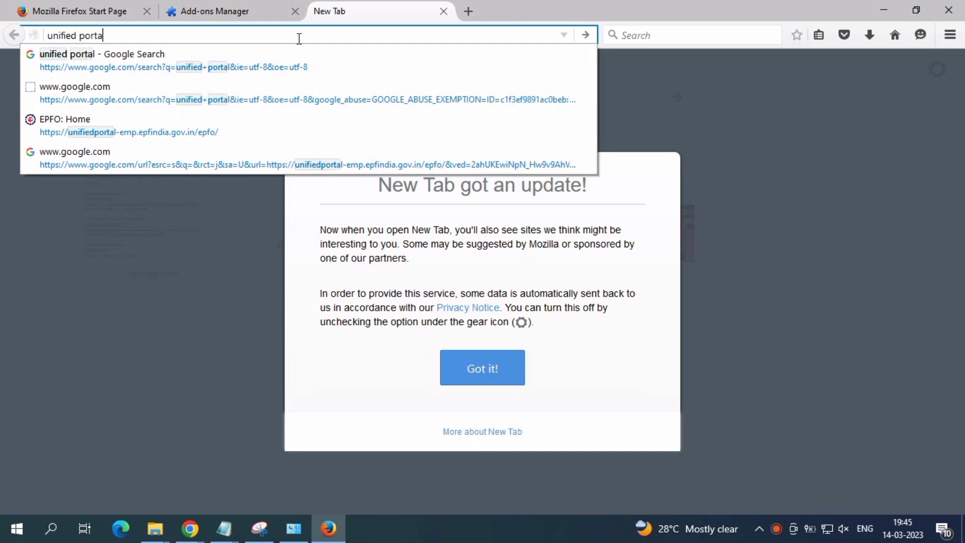
{"action": "key", "text": "Return"}
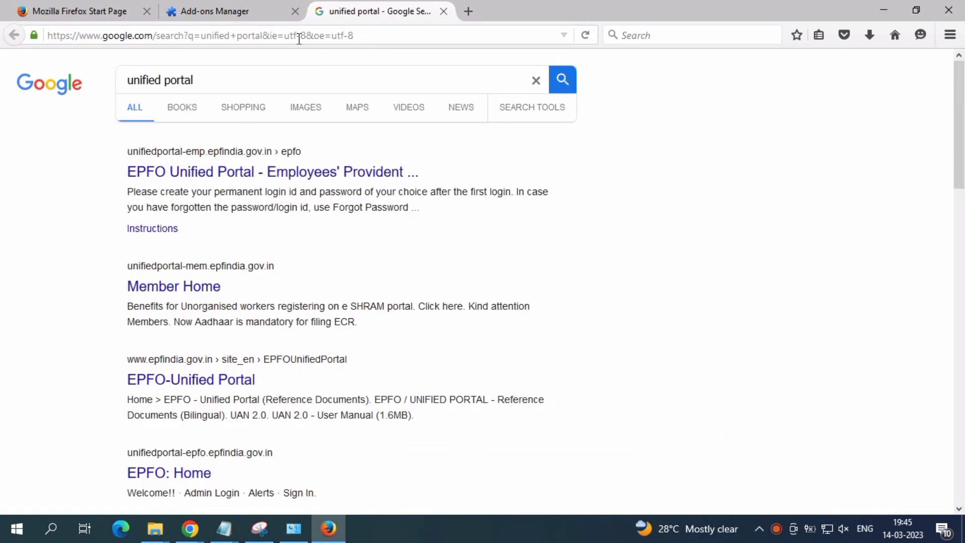
{"action": "left_click", "coordinate": [249, 171]}
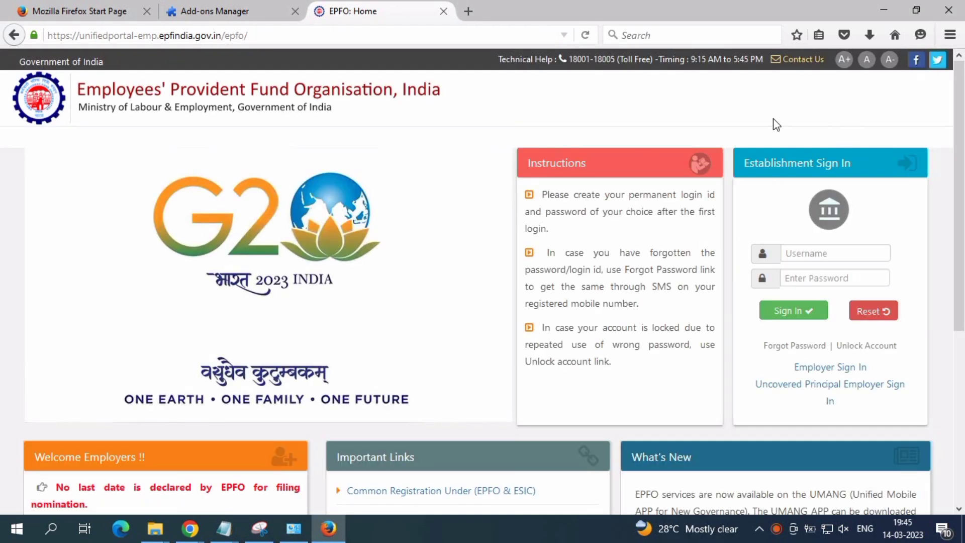
- Check the Advanced update settings in the Firefox options and close the options page
{"action": "left_click", "coordinate": [950, 35]}
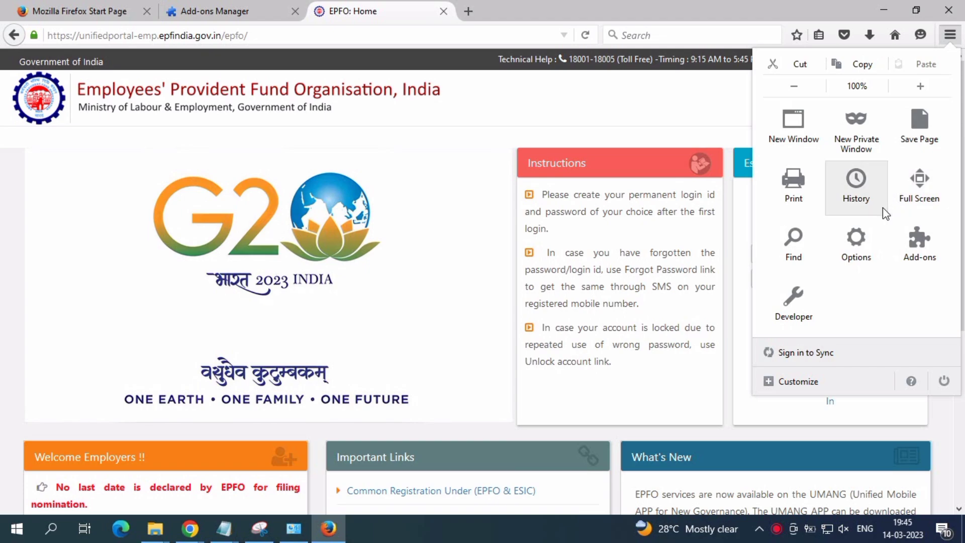
{"action": "left_click", "coordinate": [864, 250]}
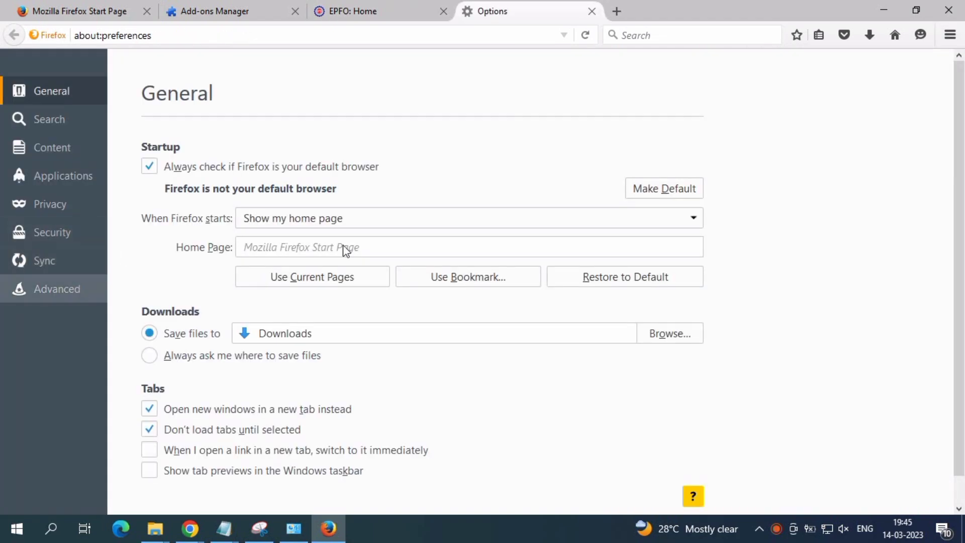
{"action": "left_click", "coordinate": [592, 12]}
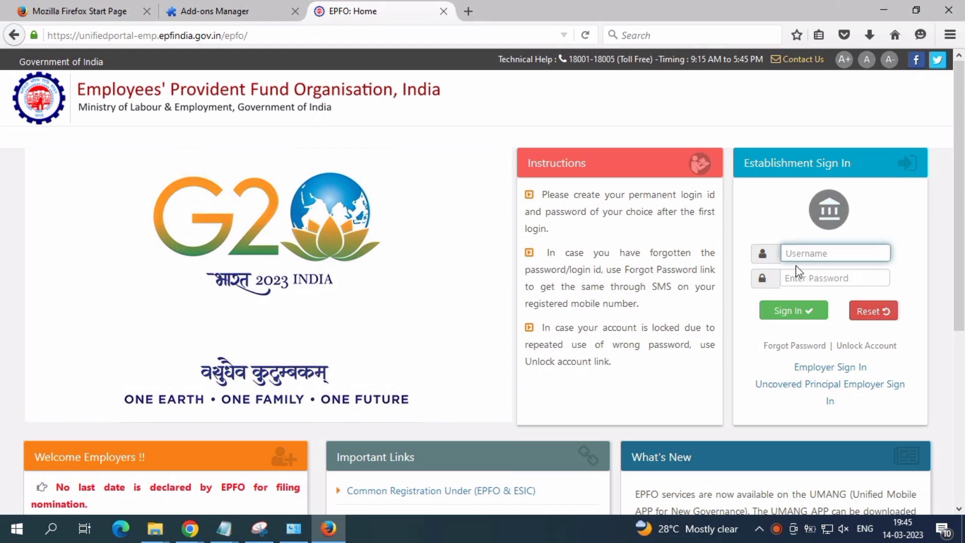
- Enter the username and account password in the Establishment Sign In form and submit it
{"action": "type", "text": "sdfsdvbb"}
{"action": "left_click", "coordinate": [813, 277]}
{"action": "type", "text": "********"}
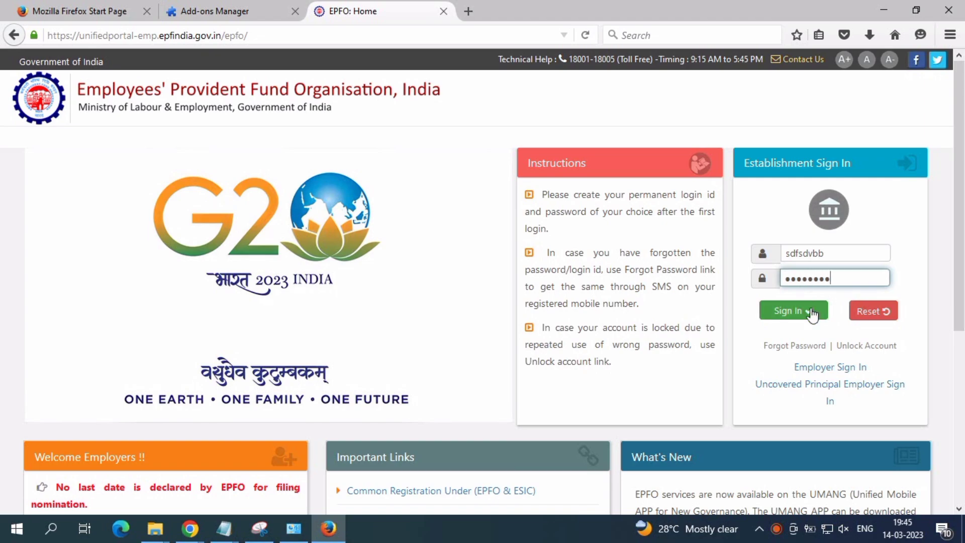
{"action": "left_click", "coordinate": [756, 323]}
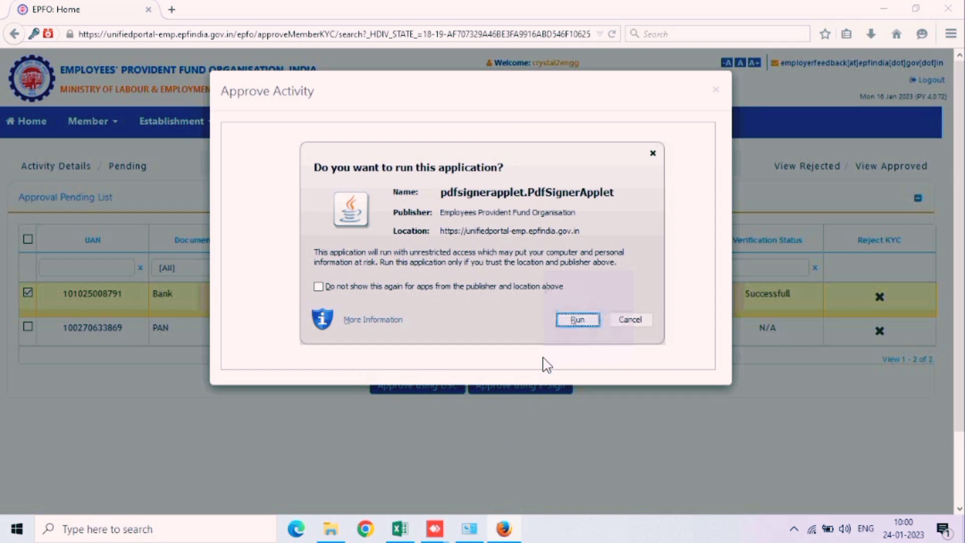
- Allow the PdfSignerApplet application to run and sign the PDF with the listed DSC, entering the User PIN to log in
{"action": "left_click", "coordinate": [571, 318]}
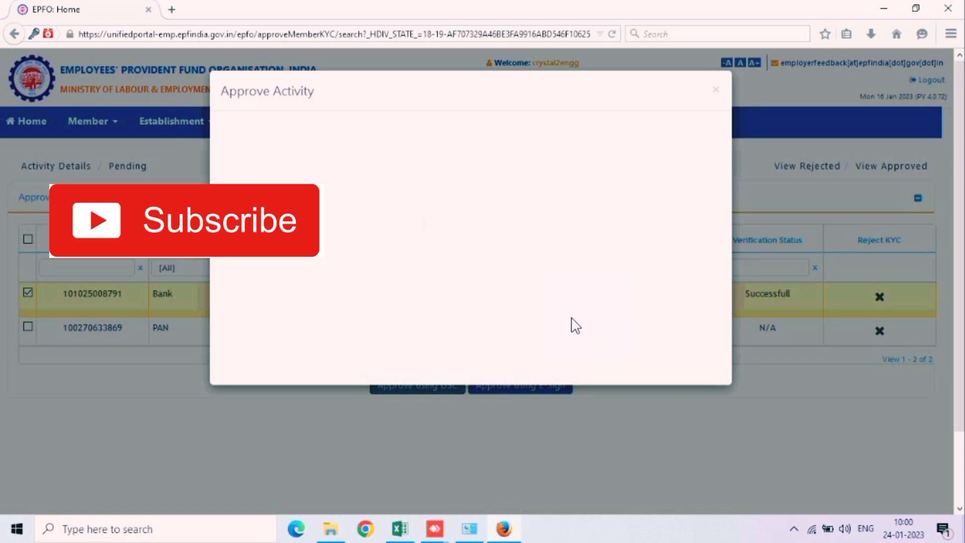
{"action": "left_click", "coordinate": [573, 324]}
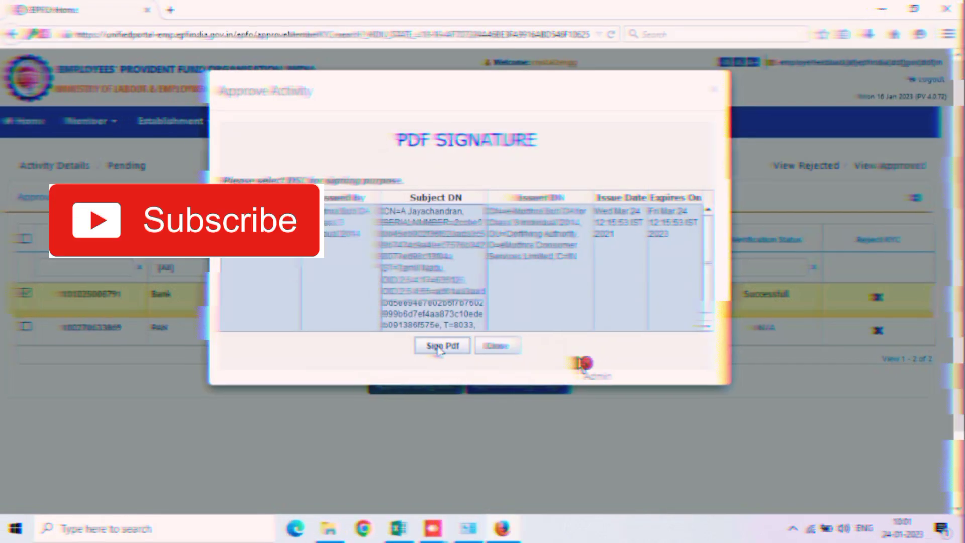
{"action": "left_click", "coordinate": [439, 347]}
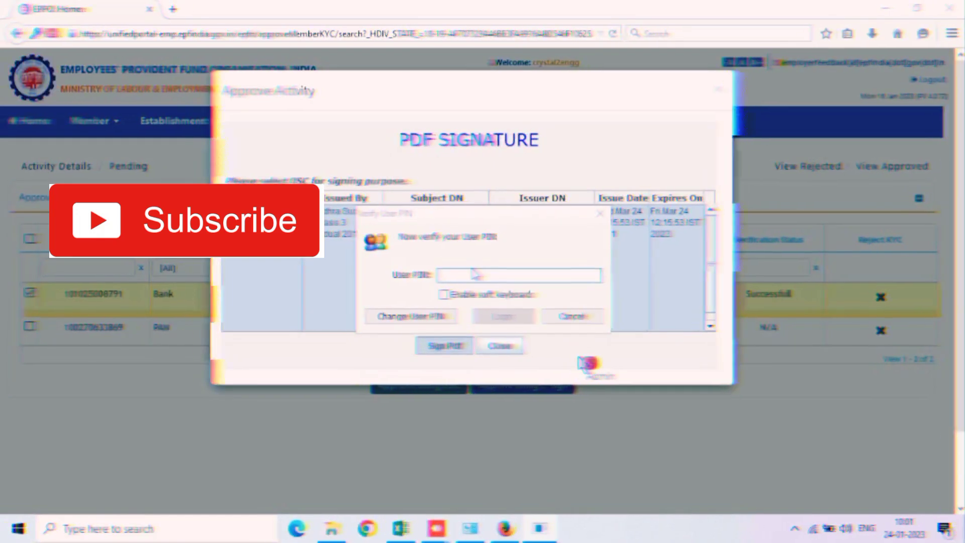
{"action": "type", "text": "•"}
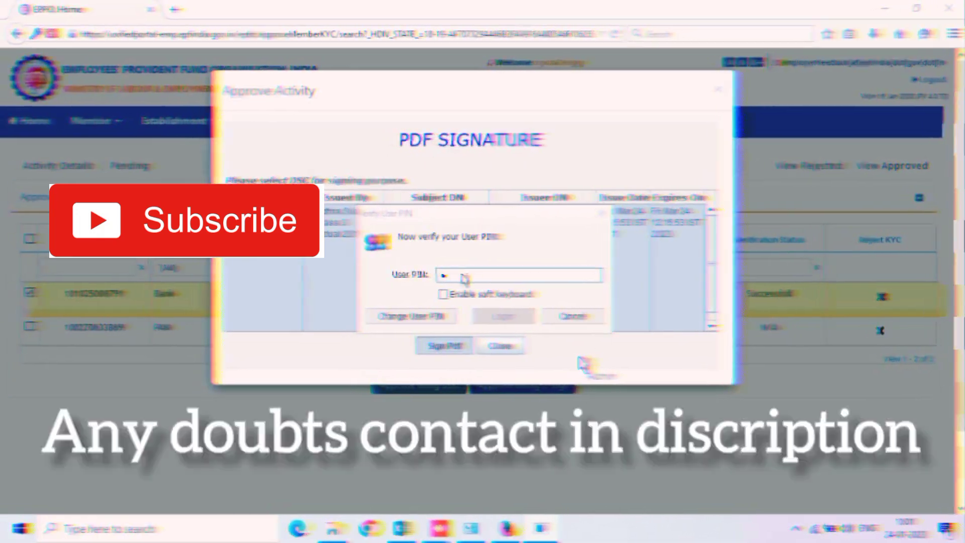
{"action": "type", "text": "•••••••"}
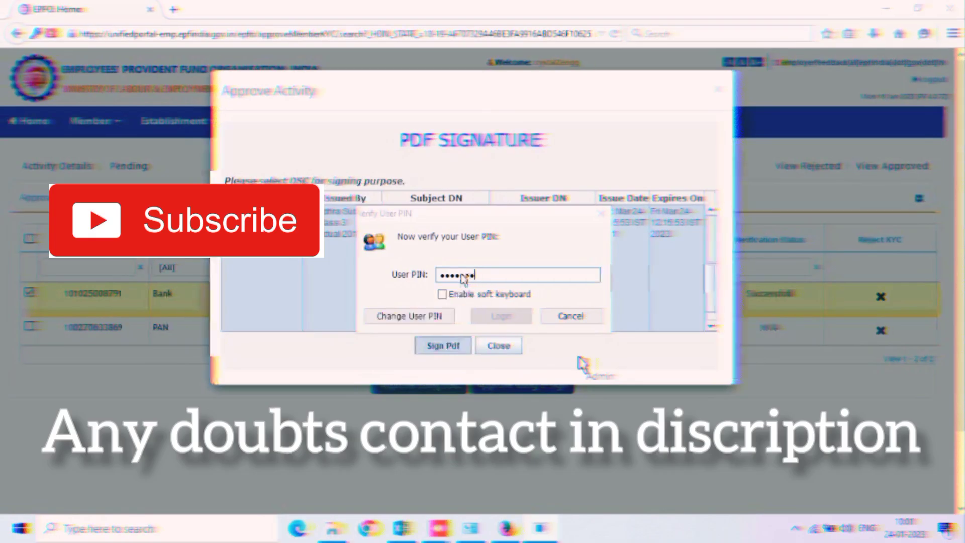
{"action": "type", "text": "••"}
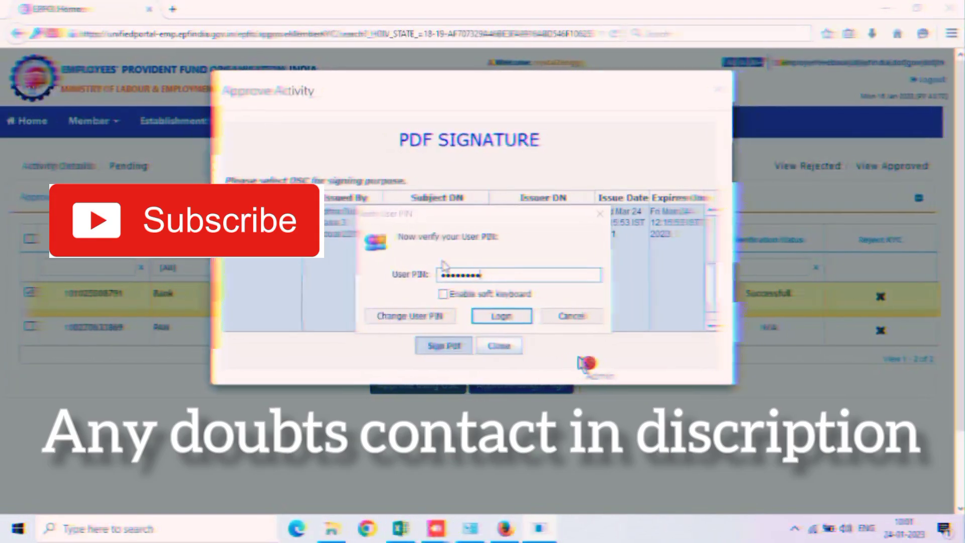
{"action": "left_click", "coordinate": [501, 316]}
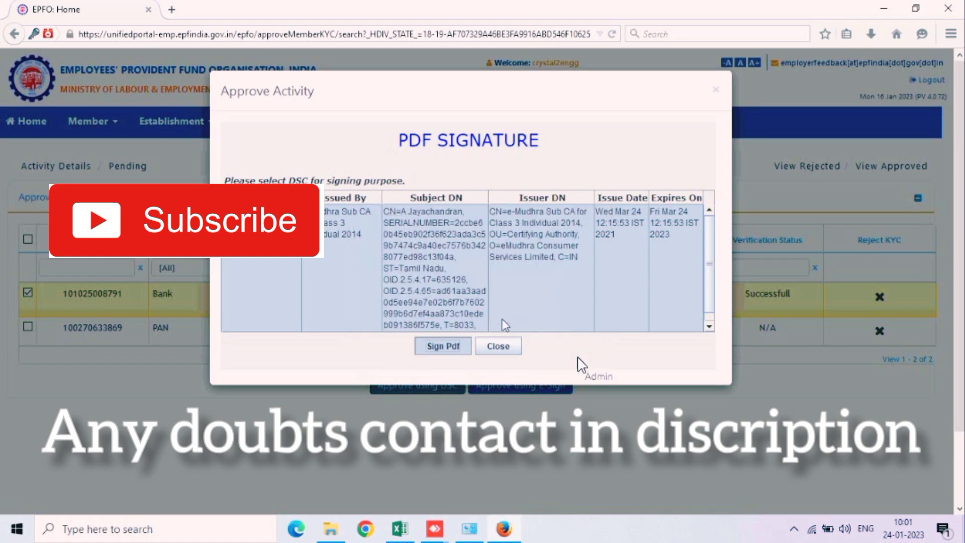